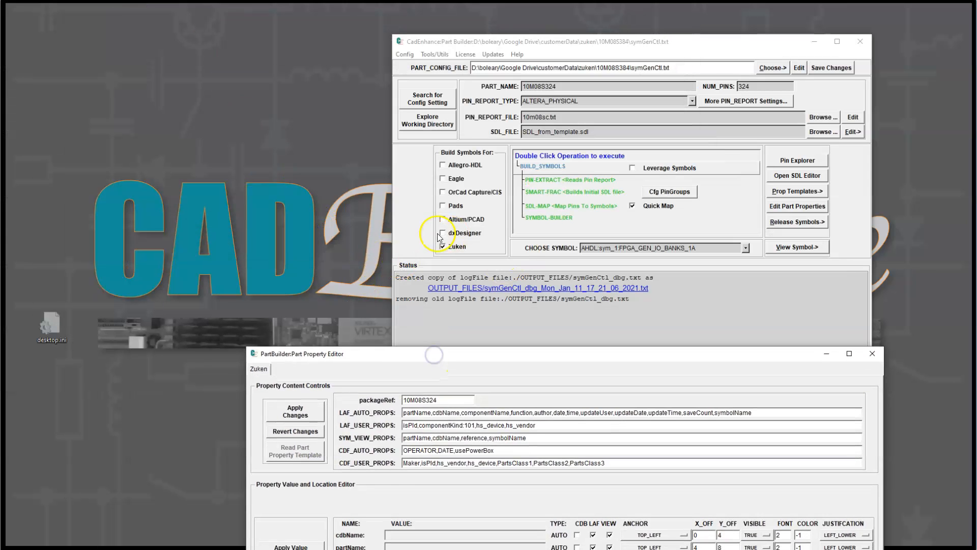
Step: Reposition the Part Property Editor window so that all of its property fields fit on the screen
{"action": "left_click_drag", "start_coordinate": [681, 353], "coordinate": [639, 31]}
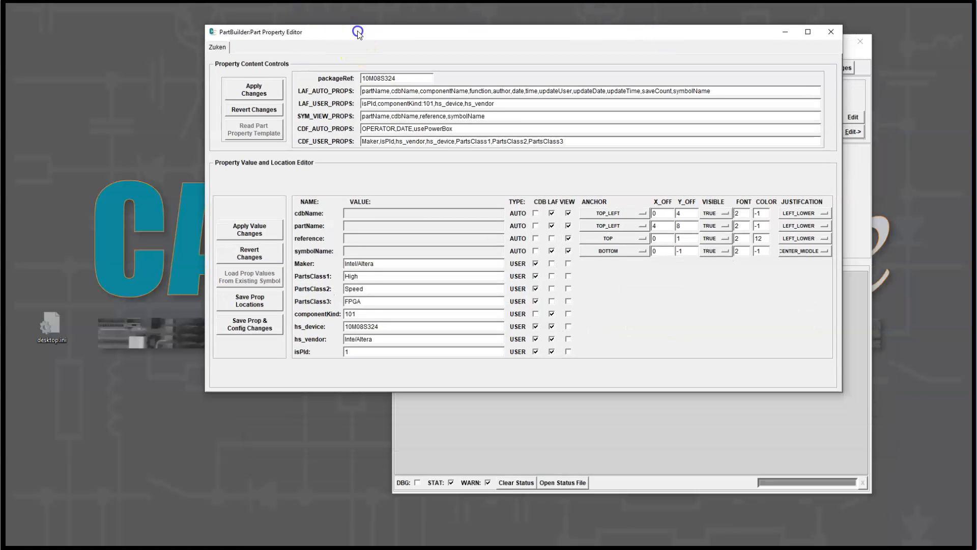
{"action": "left_click_drag", "start_coordinate": [360, 24], "coordinate": [353, 47]}
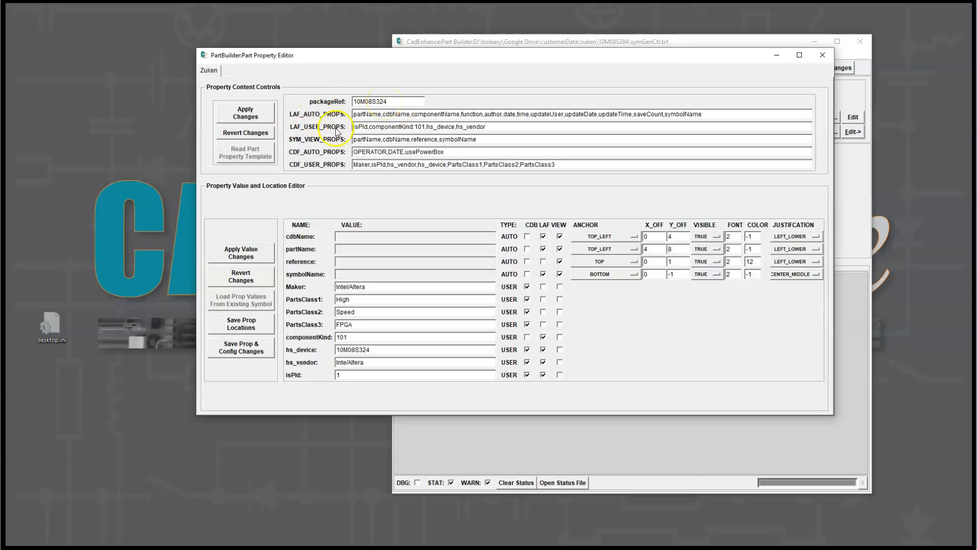
{"action": "mouse_move", "coordinate": [335, 115]}
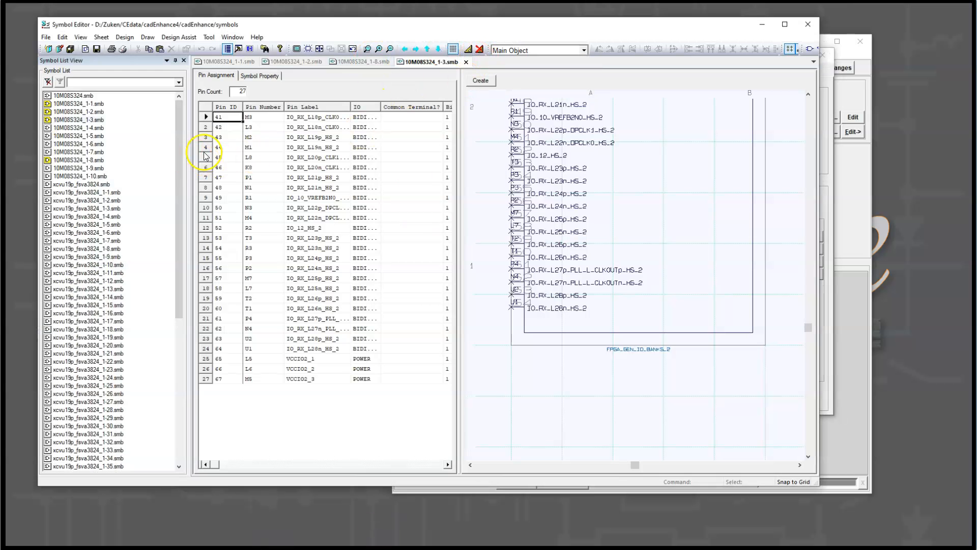
Step: Switch to the Symbol Editor, show the symbol properties of 10M08S324_1-3.smb and inspect the attributes of its part name text
{"action": "left_click", "coordinate": [260, 75]}
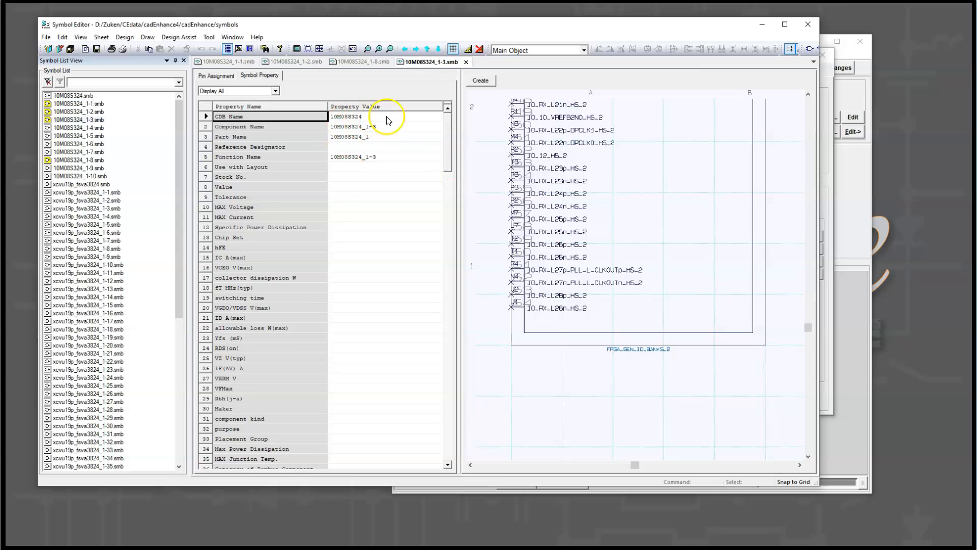
{"action": "left_click_drag", "start_coordinate": [386, 26], "coordinate": [391, 41]}
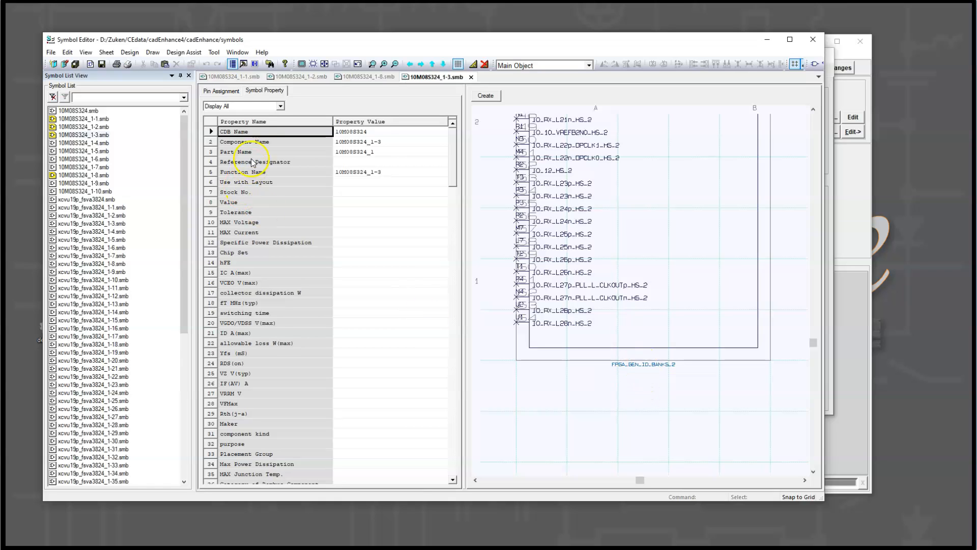
{"action": "left_click_drag", "start_coordinate": [812, 351], "coordinate": [817, 192]}
{"action": "left_click", "coordinate": [548, 290]}
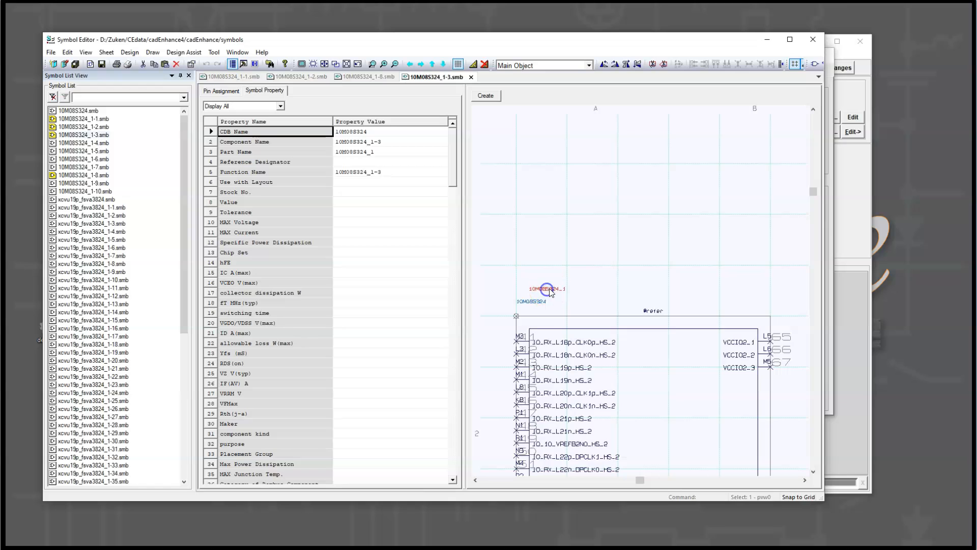
{"action": "right_click", "coordinate": [550, 291]}
{"action": "left_click", "coordinate": [565, 362]}
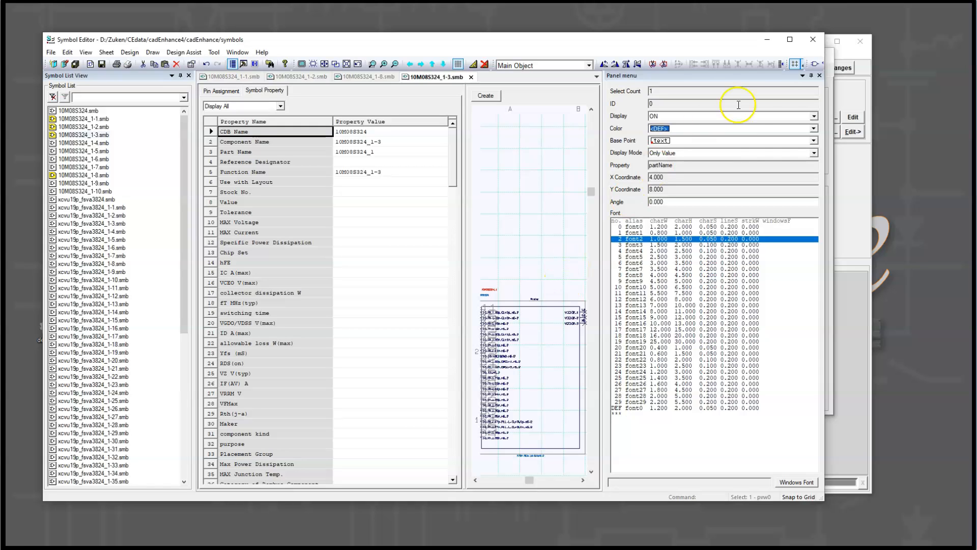
{"action": "left_click", "coordinate": [820, 76]}
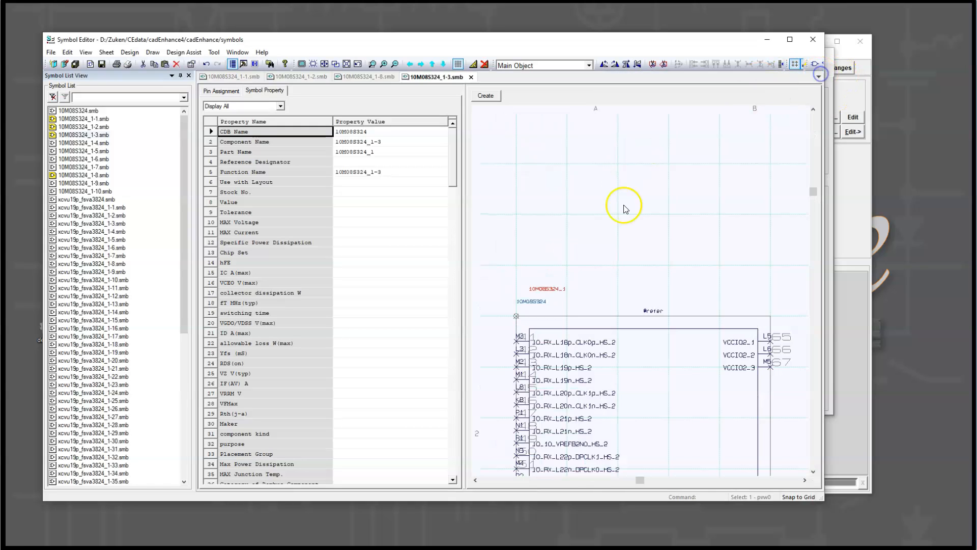
Step: Inspect the attributes of the reference text above the symbol outline, then close the attribute view
{"action": "left_click", "coordinate": [533, 302]}
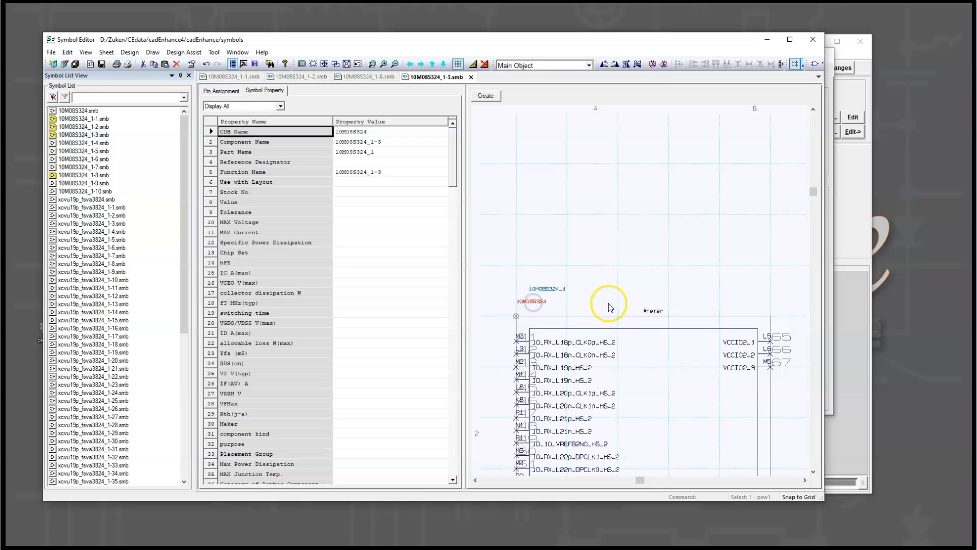
{"action": "right_click", "coordinate": [654, 314]}
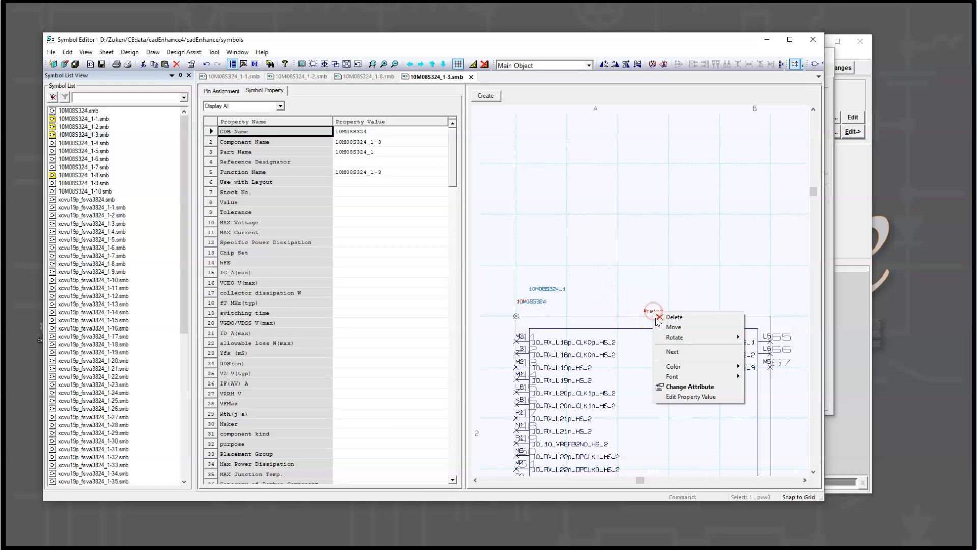
{"action": "left_click", "coordinate": [698, 397]}
{"action": "left_click", "coordinate": [682, 387]}
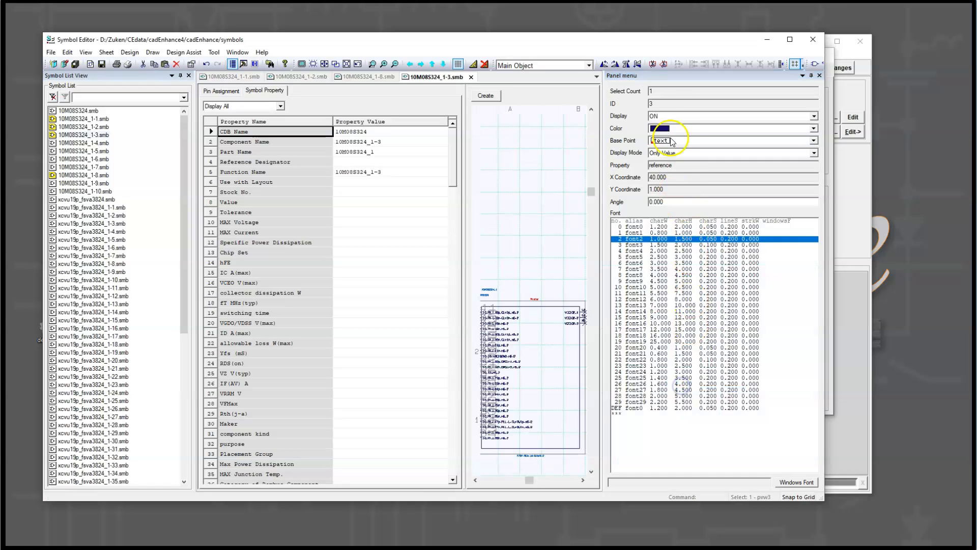
{"action": "left_click", "coordinate": [662, 166]}
{"action": "left_click", "coordinate": [836, 77]}
{"action": "left_click", "coordinate": [819, 76]}
Step: Inspect the attributes of the FPGA_GEN_IO_BANKS_2 name text below the symbol, then close the attribute view
{"action": "scroll", "coordinate": [662, 331], "scroll_direction": "down", "scroll_amount": 5}
{"action": "left_click", "coordinate": [637, 415]}
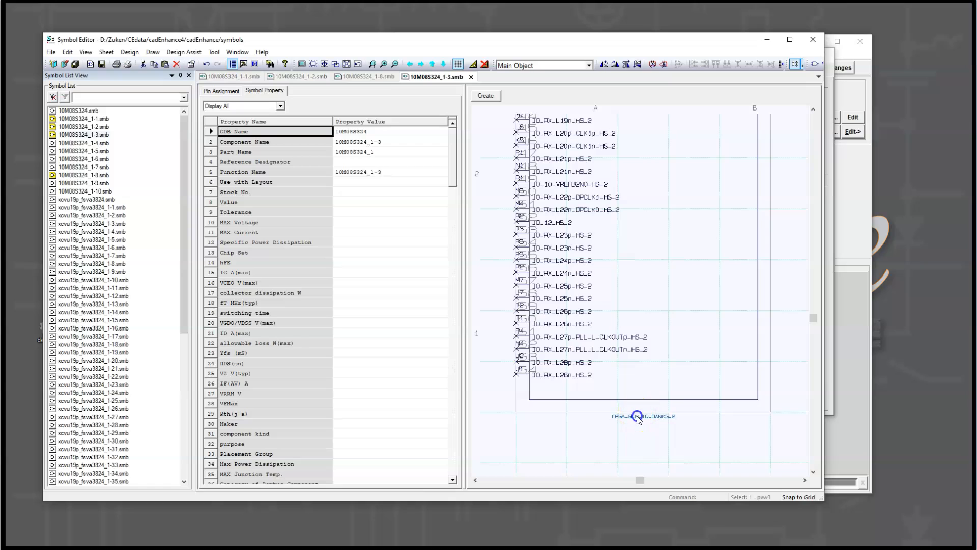
{"action": "right_click", "coordinate": [638, 422]}
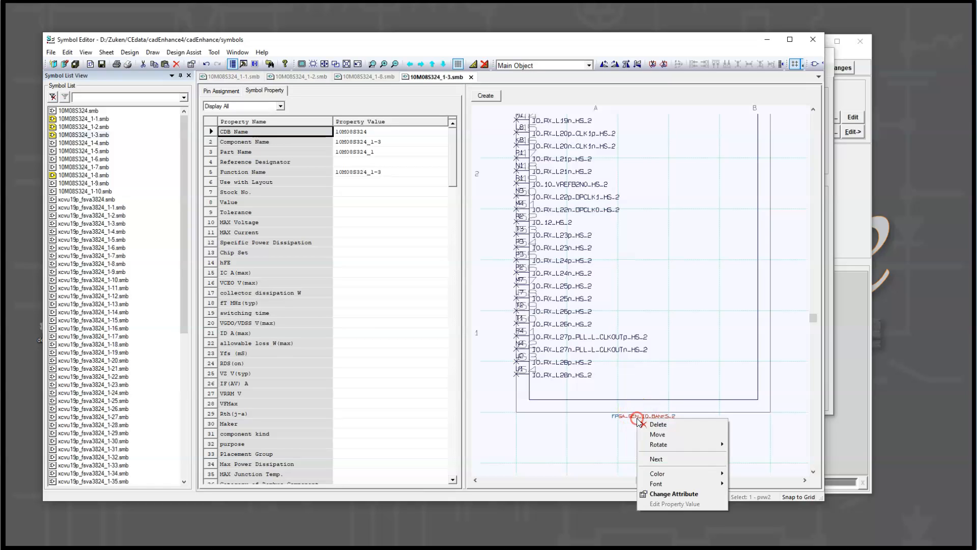
{"action": "left_click", "coordinate": [670, 503]}
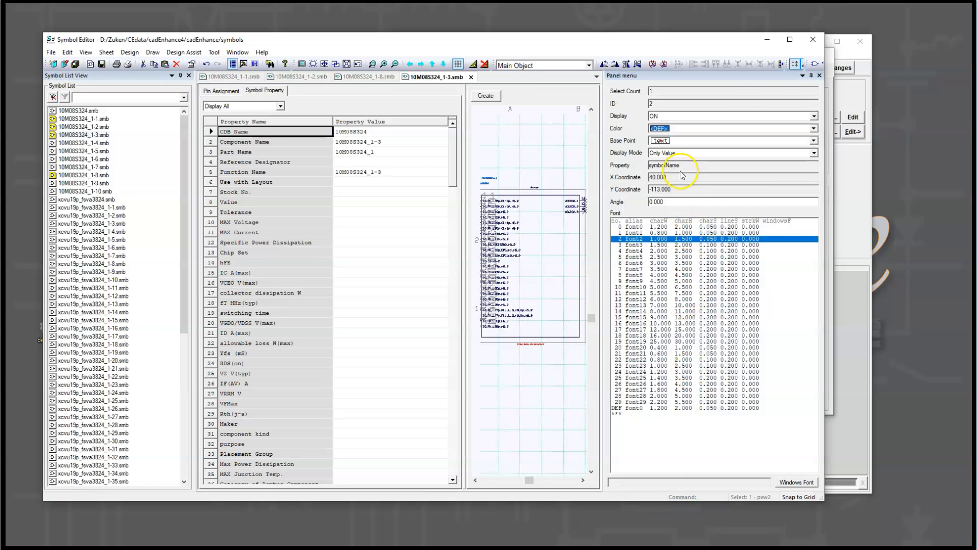
{"action": "left_click", "coordinate": [819, 76]}
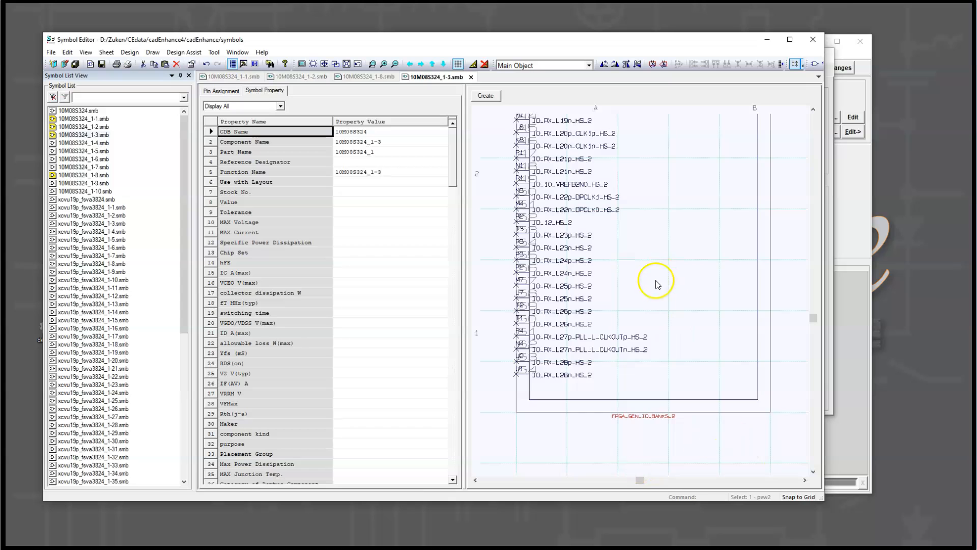
Step: Open symbols 10M08S324_1-1.smb and 10M08S324_1-4.smb and check the symbol name text below each outline
{"action": "scroll", "coordinate": [657, 264], "scroll_direction": "up", "scroll_amount": 3}
{"action": "scroll", "coordinate": [657, 259], "scroll_direction": "down", "scroll_amount": 2}
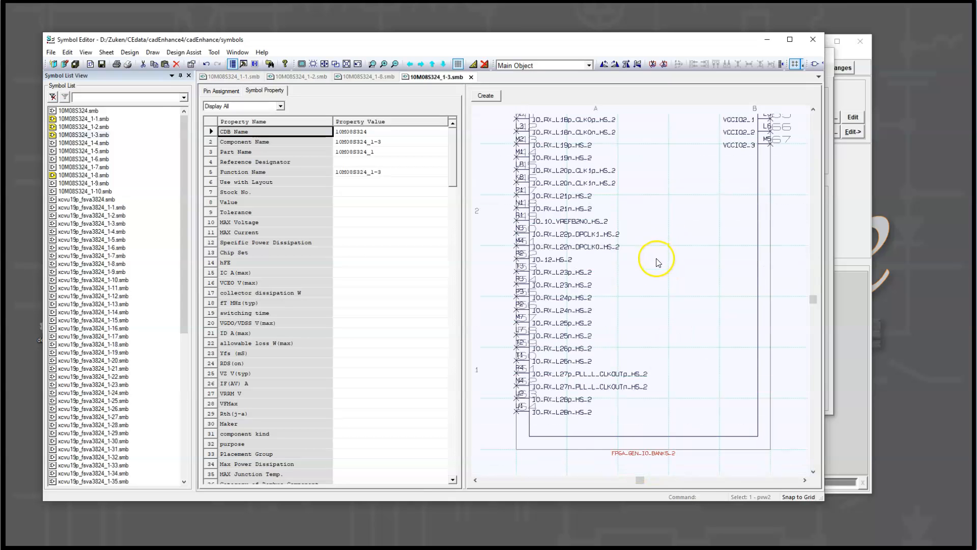
{"action": "double_click", "coordinate": [101, 120]}
{"action": "scroll", "coordinate": [546, 288], "scroll_direction": "down", "scroll_amount": 5}
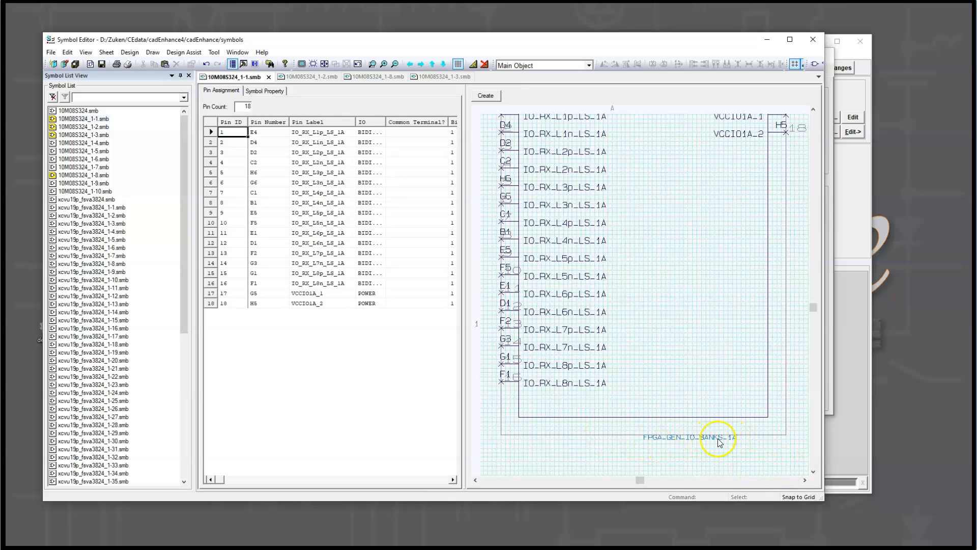
{"action": "double_click", "coordinate": [83, 143]}
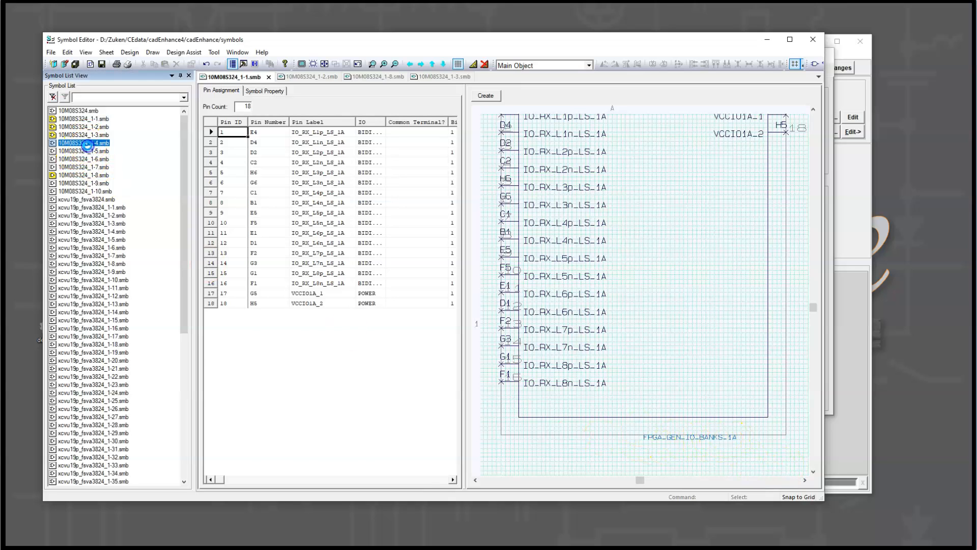
{"action": "scroll", "coordinate": [630, 395], "scroll_direction": "down", "scroll_amount": 3}
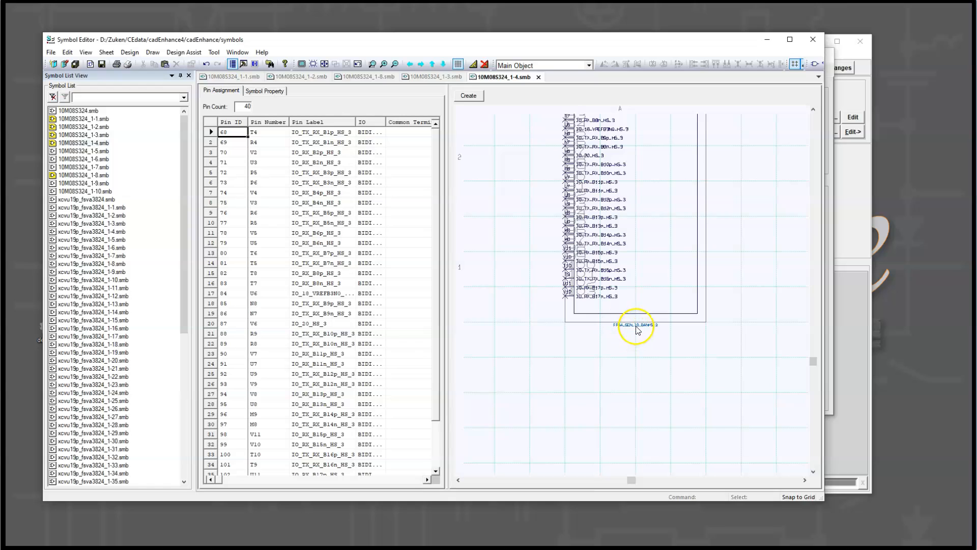
Step: Open symbols 10M08S324_1-8.smb and 10M08S324_1-10.smb and review their name texts and pins
{"action": "double_click", "coordinate": [94, 175]}
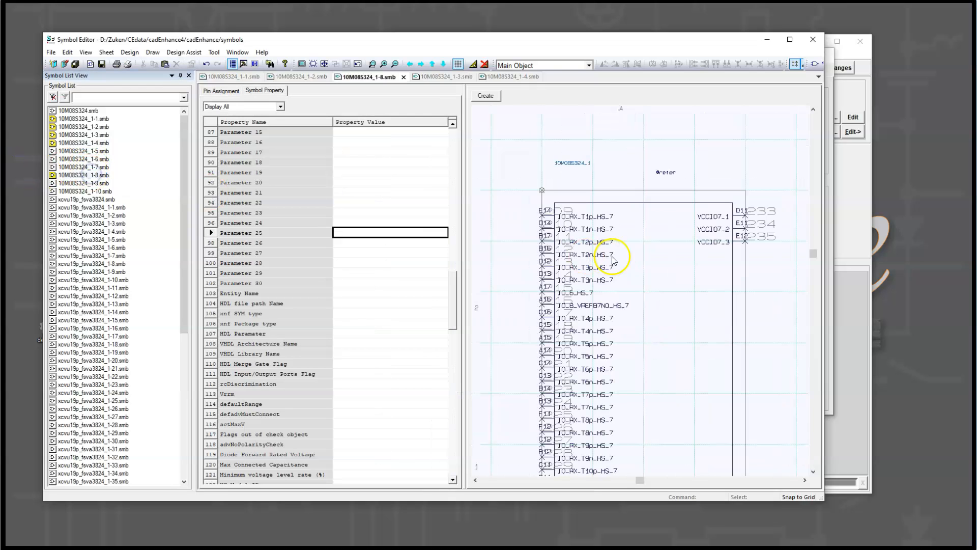
{"action": "scroll", "coordinate": [631, 295], "scroll_direction": "down", "scroll_amount": 3}
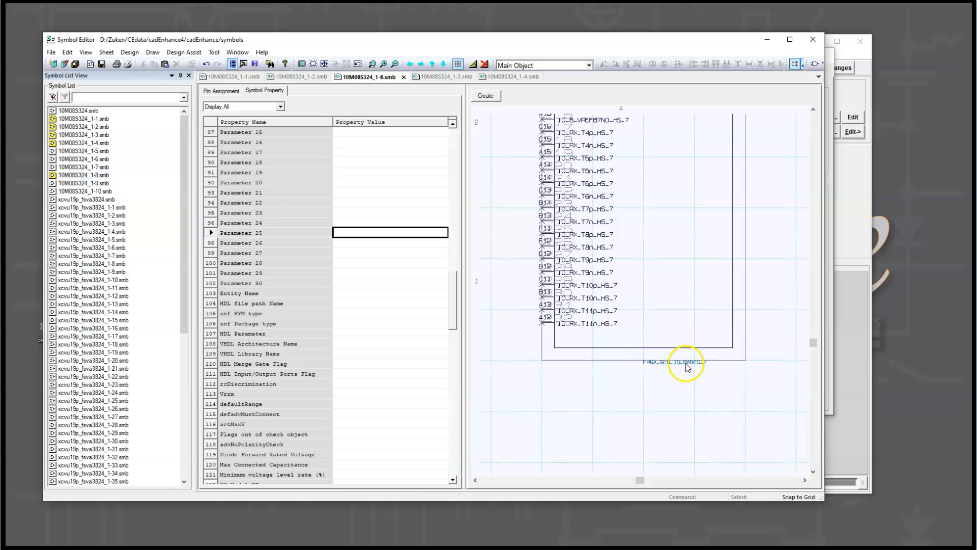
{"action": "left_click", "coordinate": [94, 191]}
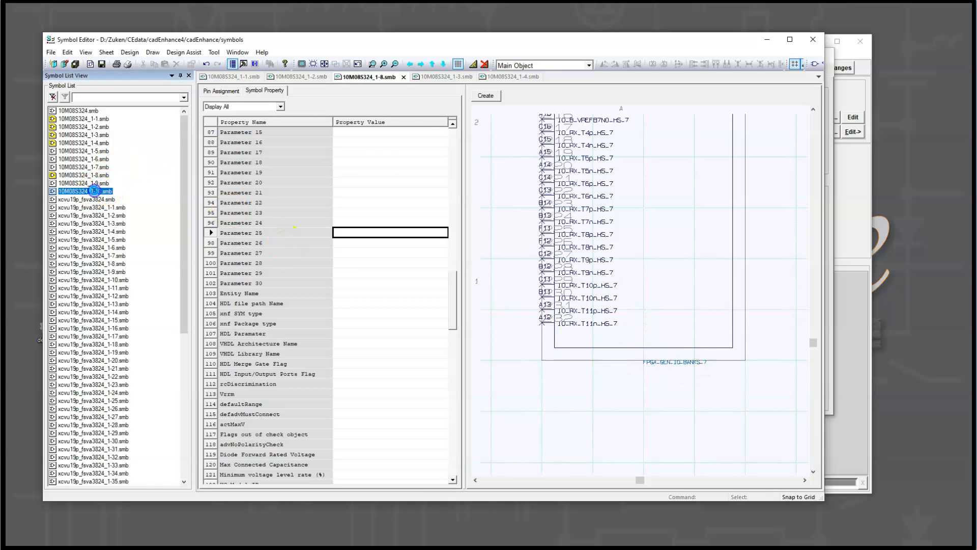
{"action": "scroll", "coordinate": [670, 322], "scroll_direction": "down", "scroll_amount": 3}
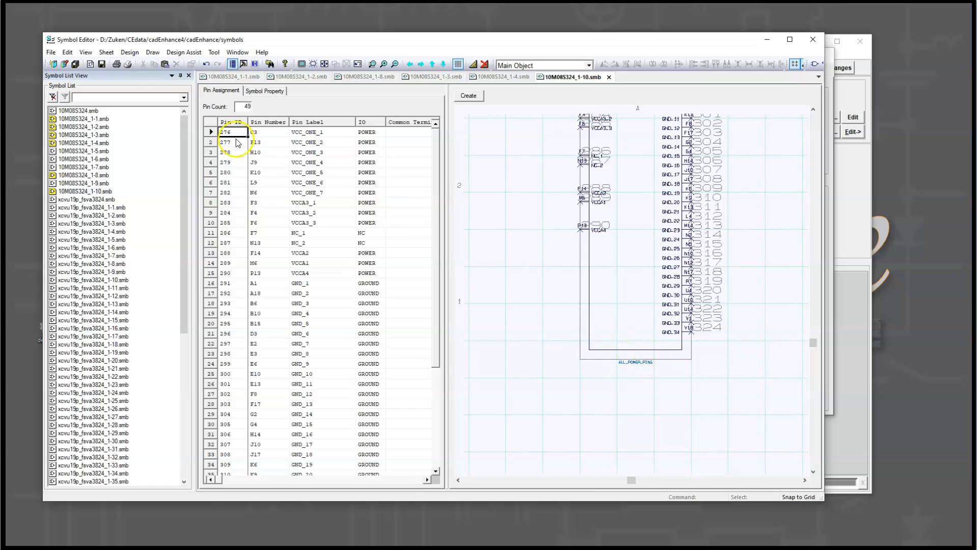
{"action": "scroll", "coordinate": [648, 246], "scroll_direction": "up", "scroll_amount": 3}
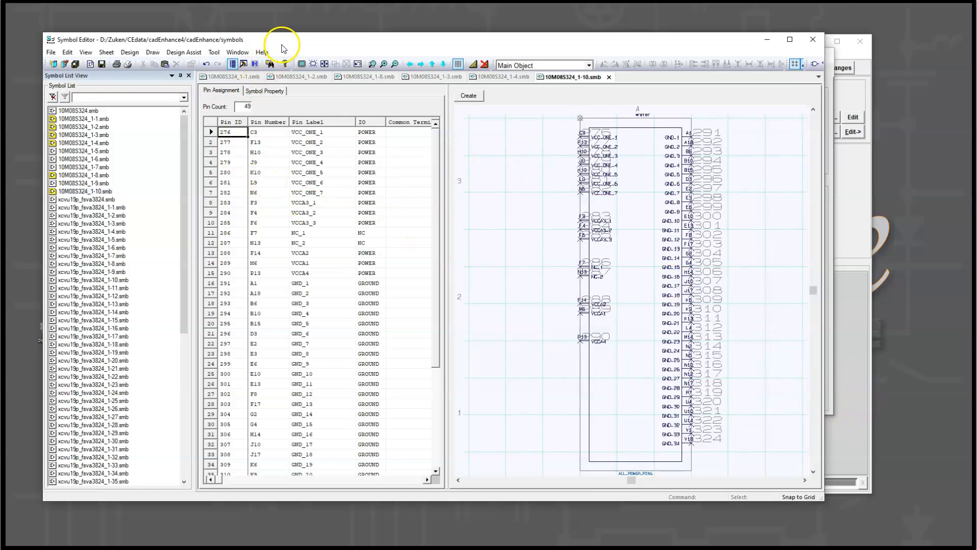
Step: Switch to the Components Editor and open part 10M08S324 in the Part Editor, placing its window clear of the component tree
{"action": "left_click_drag", "start_coordinate": [282, 43], "coordinate": [323, 46]}
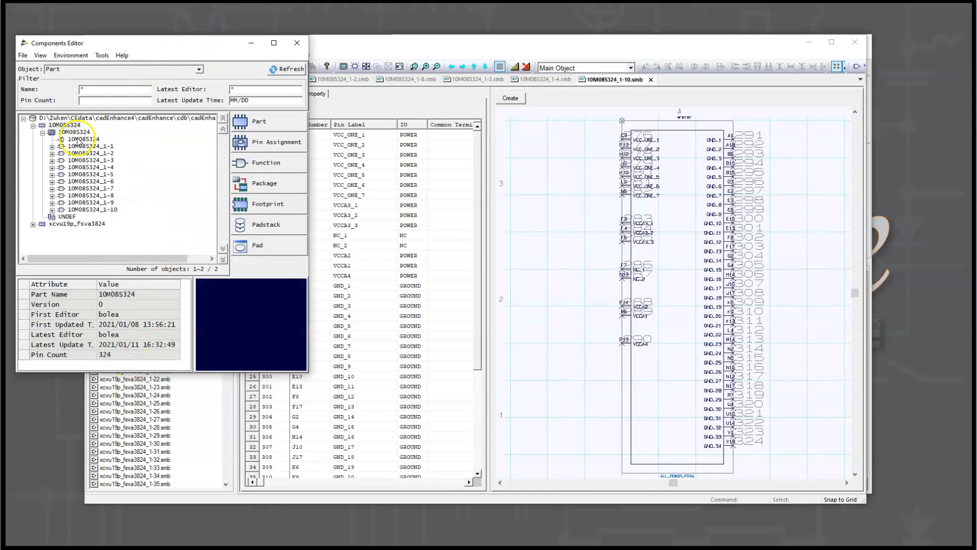
{"action": "left_click", "coordinate": [255, 124]}
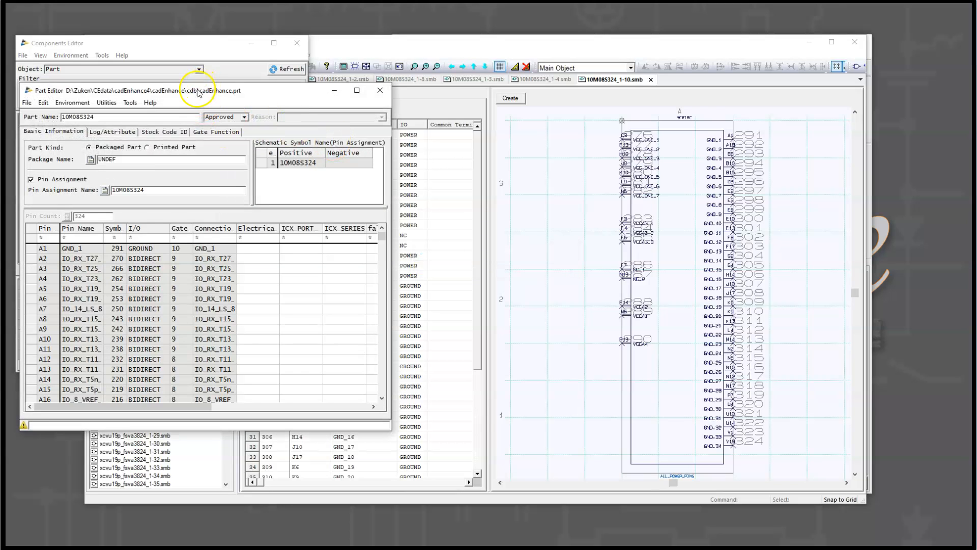
{"action": "left_click_drag", "start_coordinate": [199, 92], "coordinate": [290, 79]}
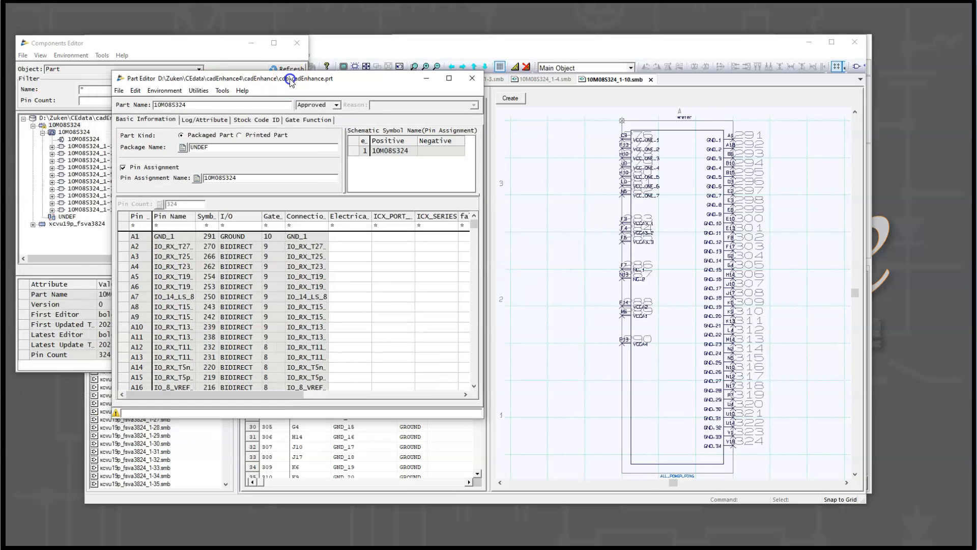
Step: Show the part's log and attribute data and review the complete list of user-defined attributes
{"action": "left_click", "coordinate": [210, 123]}
{"action": "left_click_drag", "start_coordinate": [472, 259], "coordinate": [473, 333]}
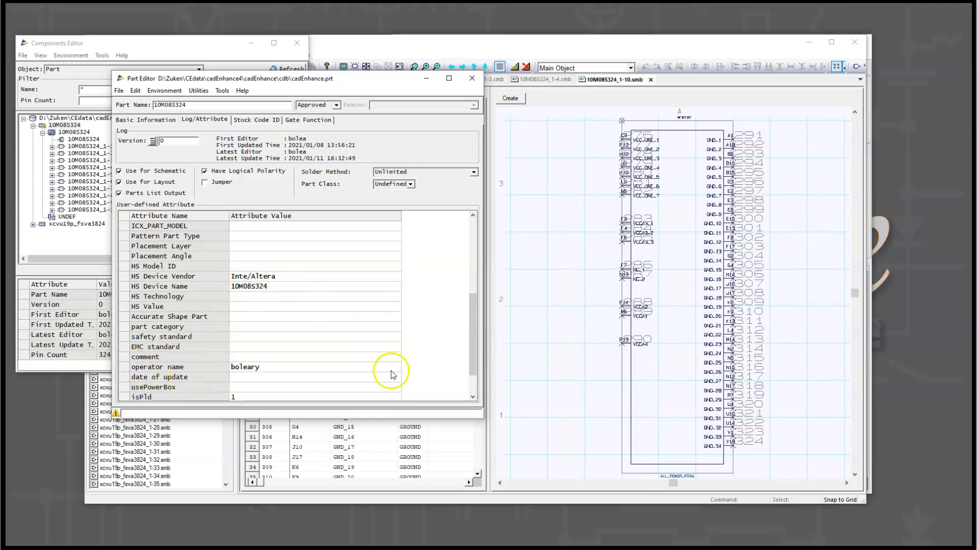
{"action": "left_click", "coordinate": [472, 387]}
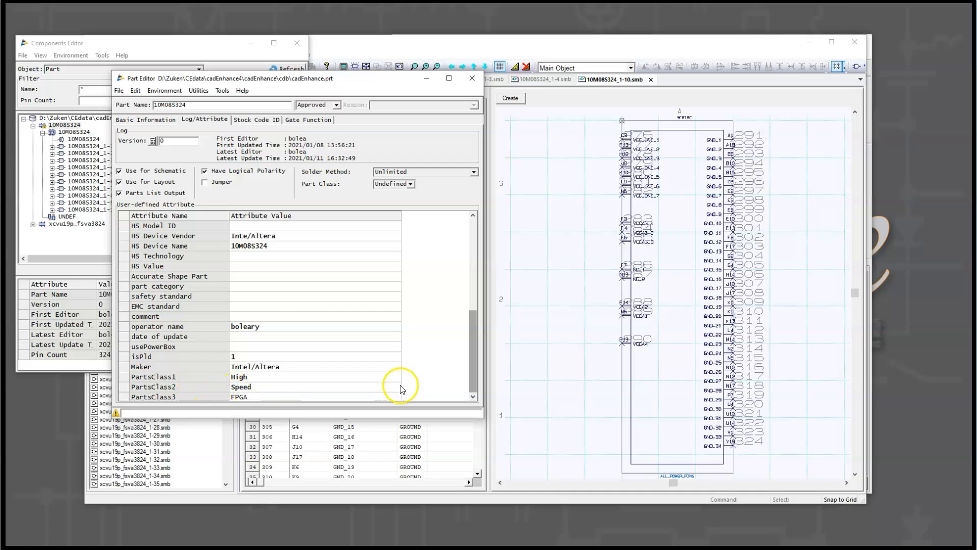
{"action": "left_click_drag", "start_coordinate": [477, 369], "coordinate": [477, 255]}
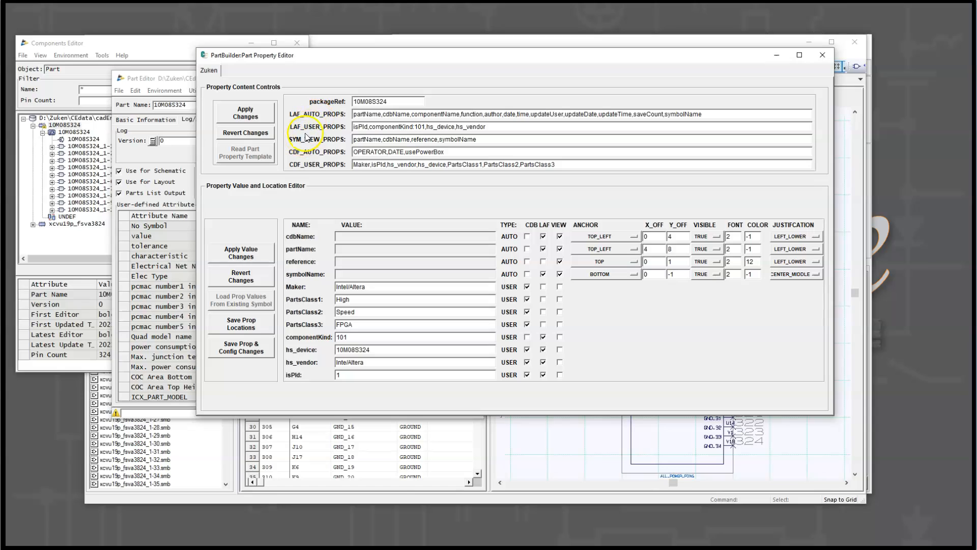
Step: Open the help for LAF_USER_PROPS, review its isPld, componentKind:101, hs_device and hs_vendor entries, and close the help window
{"action": "mouse_move", "coordinate": [316, 130]}
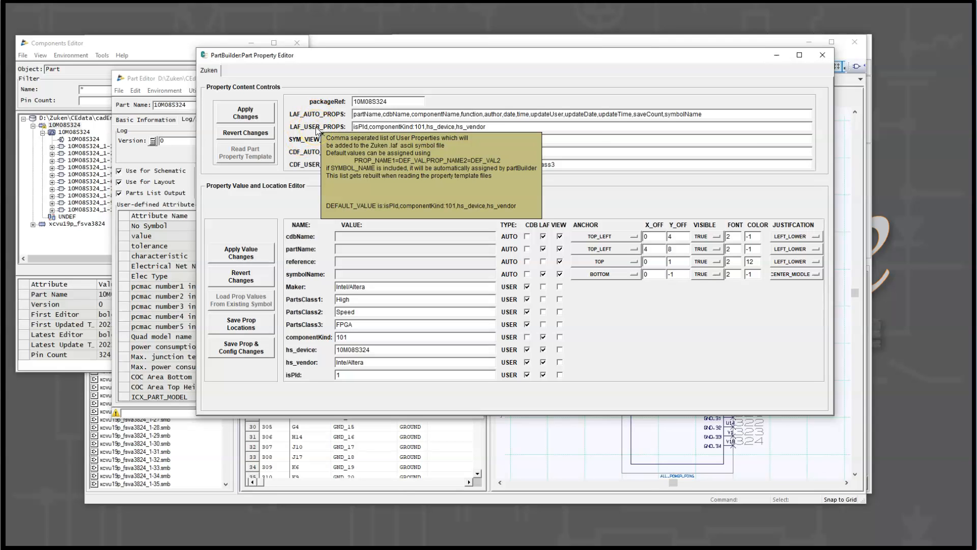
{"action": "left_click", "coordinate": [316, 128]}
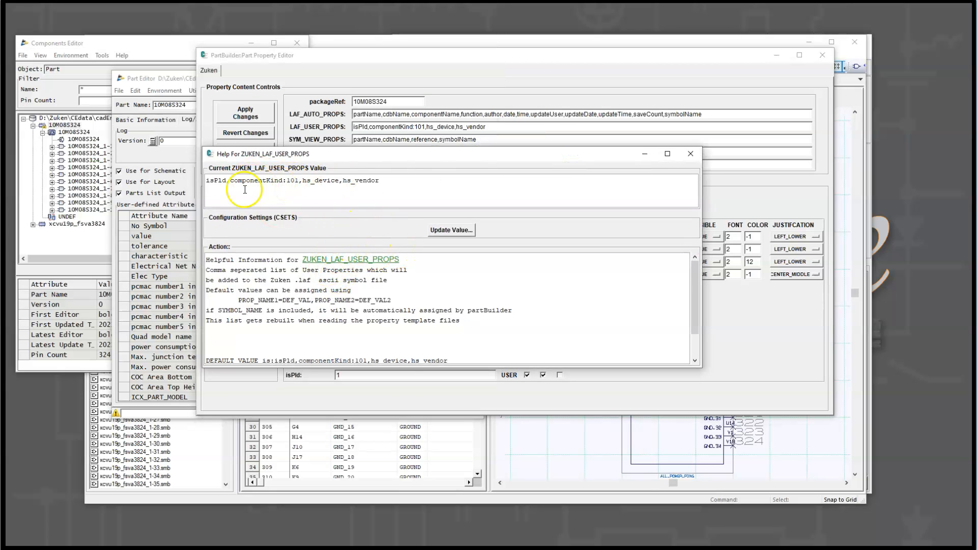
{"action": "left_click_drag", "start_coordinate": [207, 180], "coordinate": [396, 184]}
{"action": "left_click", "coordinate": [216, 180]}
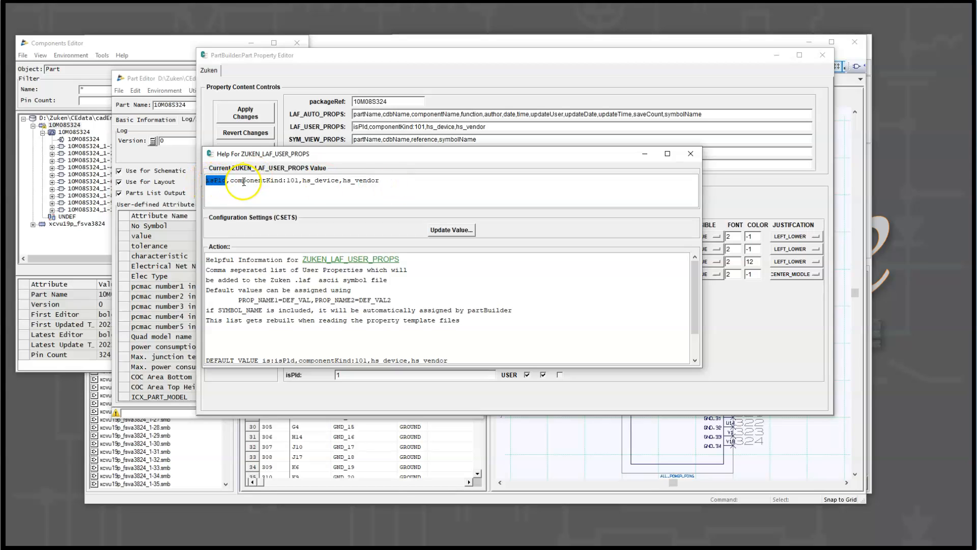
{"action": "left_click", "coordinate": [213, 182]}
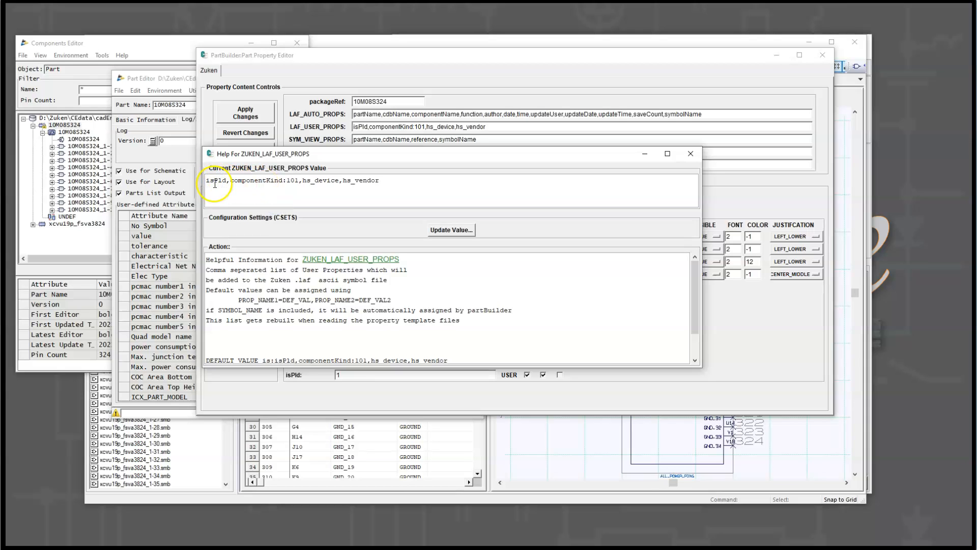
{"action": "double_click", "coordinate": [248, 182]}
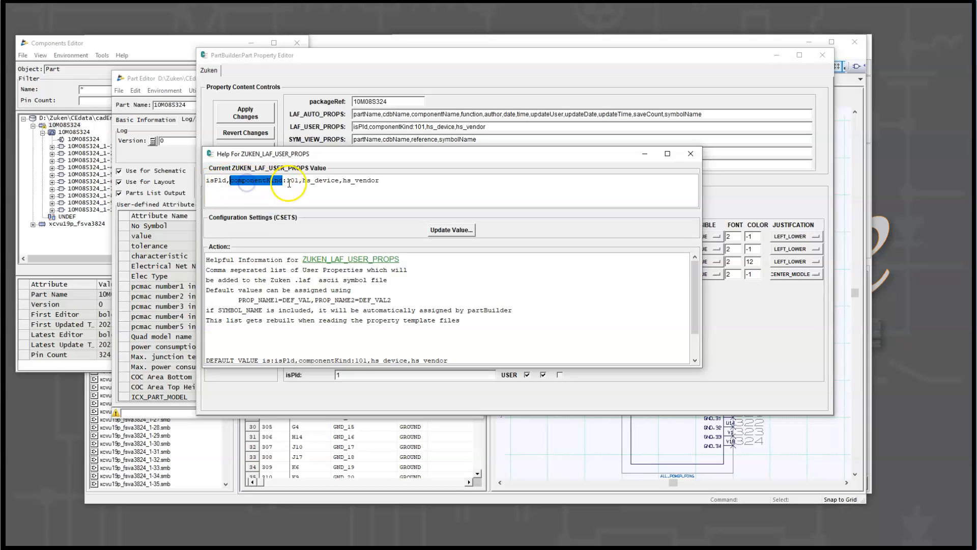
{"action": "left_click", "coordinate": [237, 182]}
{"action": "left_click_drag", "start_coordinate": [232, 181], "coordinate": [292, 182]}
{"action": "left_click", "coordinate": [307, 183]}
{"action": "double_click", "coordinate": [318, 181]}
{"action": "left_click", "coordinate": [354, 181]}
{"action": "double_click", "coordinate": [360, 180]}
{"action": "left_click", "coordinate": [691, 154]}
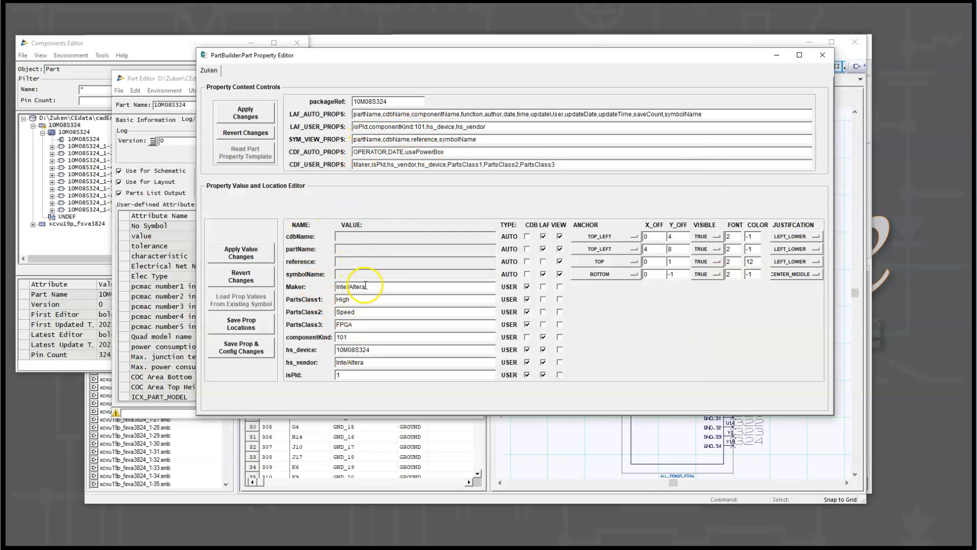
Step: Review the automatic properties listed in LAF_AUTO_PROPS and the user properties listed in LAF_USER_PROPS
{"action": "mouse_move", "coordinate": [298, 131]}
{"action": "left_click", "coordinate": [434, 115]}
{"action": "left_click", "coordinate": [492, 115]}
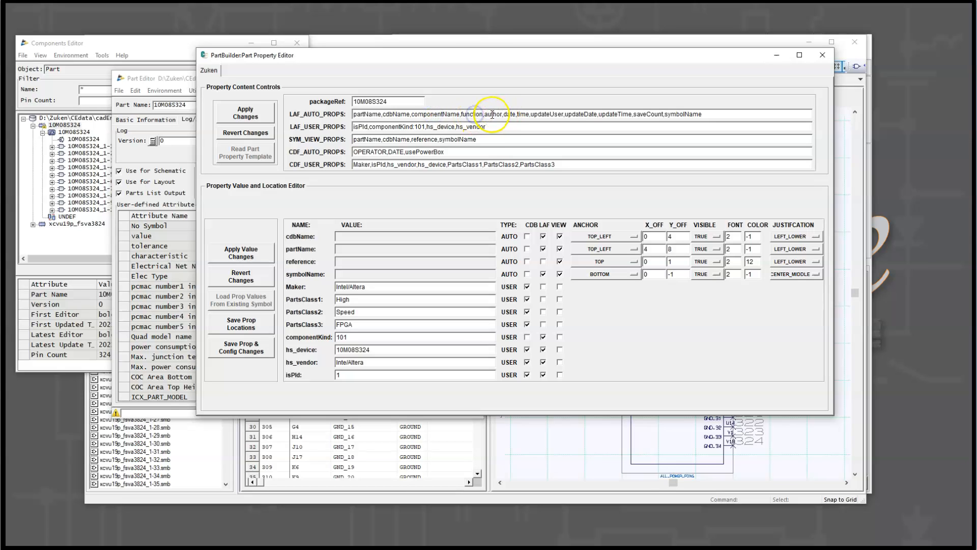
{"action": "left_click_drag", "start_coordinate": [532, 116], "coordinate": [660, 118]}
{"action": "left_click", "coordinate": [707, 113]}
{"action": "left_click", "coordinate": [718, 116]}
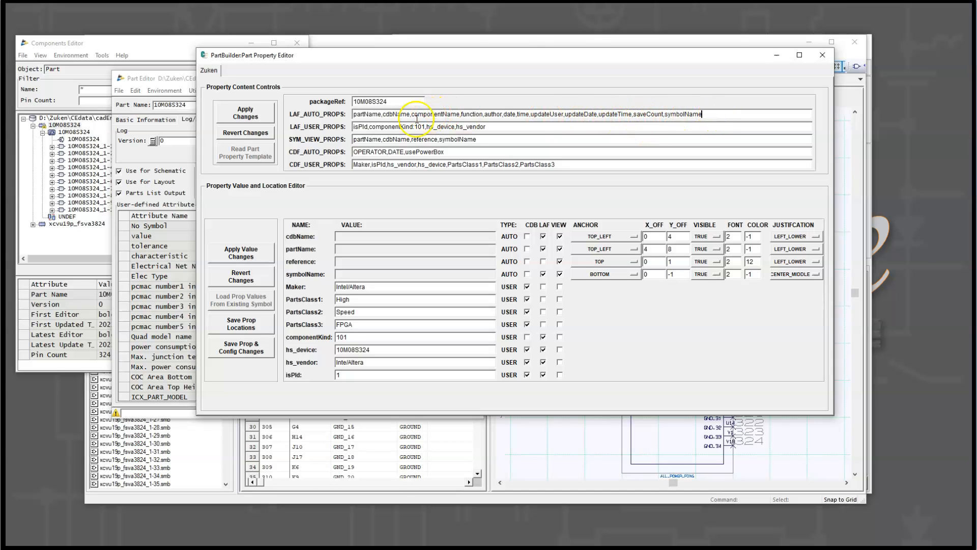
{"action": "left_click_drag", "start_coordinate": [355, 127], "coordinate": [473, 134]}
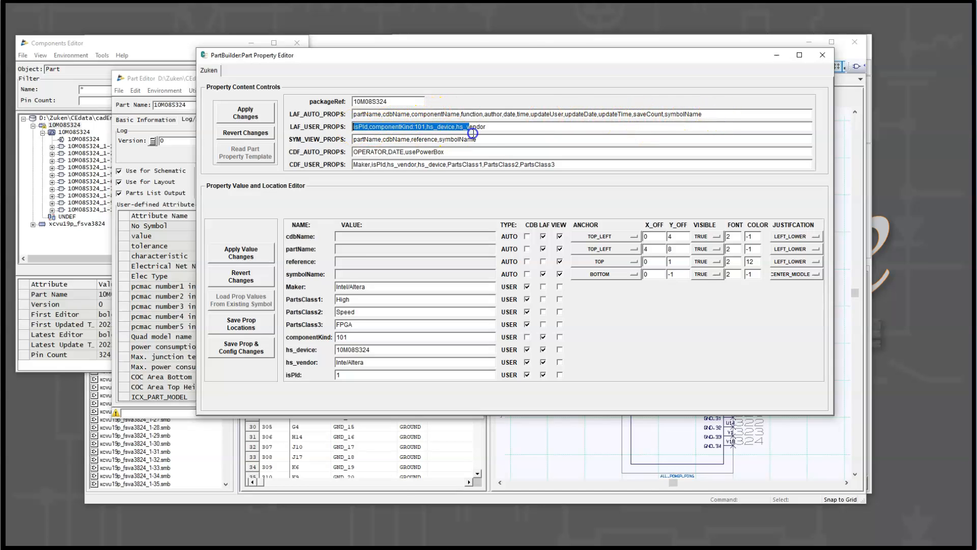
{"action": "left_click", "coordinate": [507, 130]}
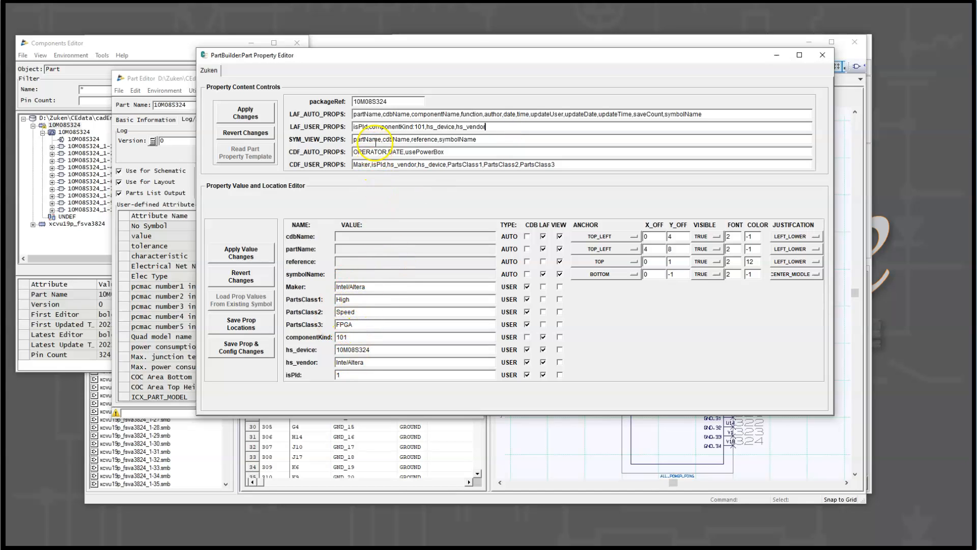
Step: Append my_custom_cdf_prop to the CDF_USER_PROPS list and set its value to custom_prop_val
{"action": "left_click_drag", "start_coordinate": [356, 164], "coordinate": [556, 164]}
{"action": "left_click", "coordinate": [561, 164]}
{"action": "left_click", "coordinate": [456, 164]}
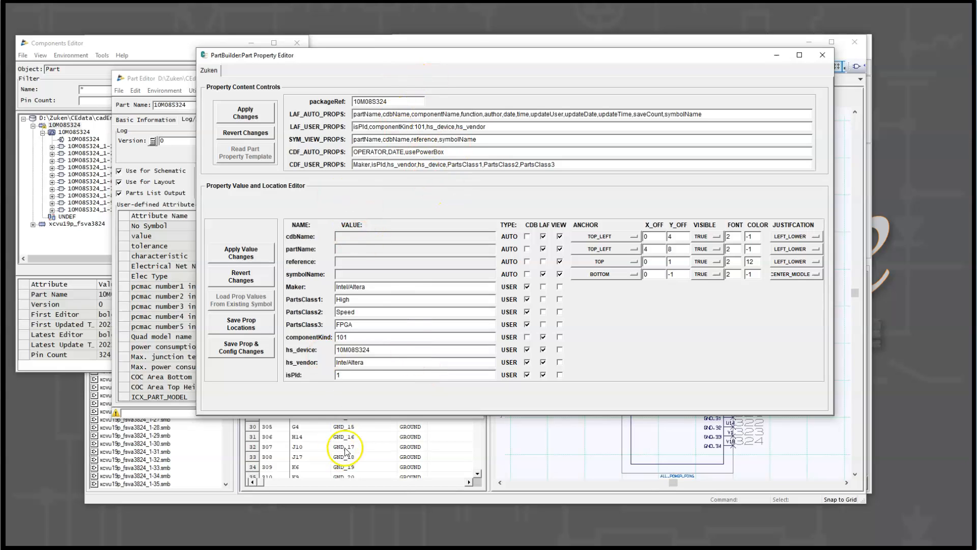
{"action": "left_click", "coordinate": [572, 163]}
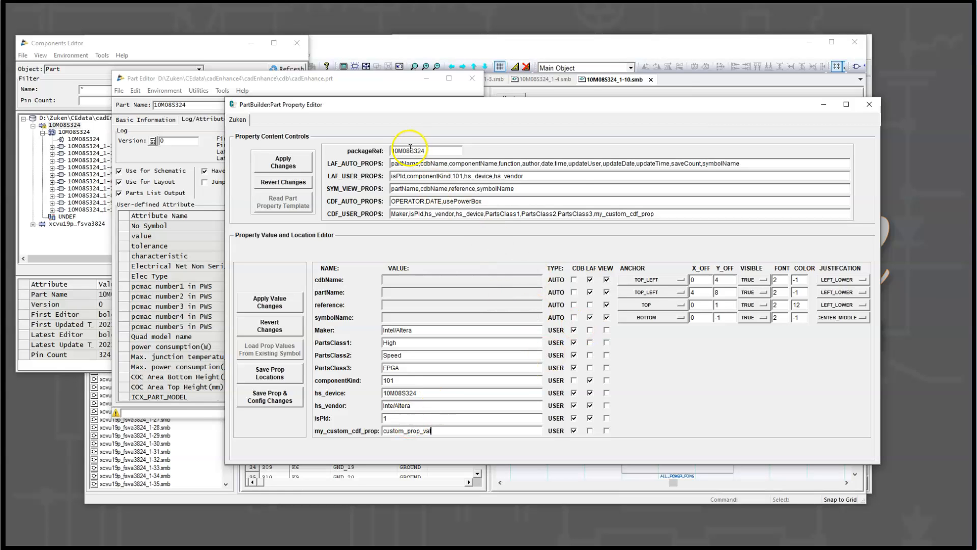
Step: Check the texts above symbol 10M08S324_1-10 in the Symbol Editor, move its window lower, and return to the Part Property Editor
{"action": "left_click", "coordinate": [360, 194]}
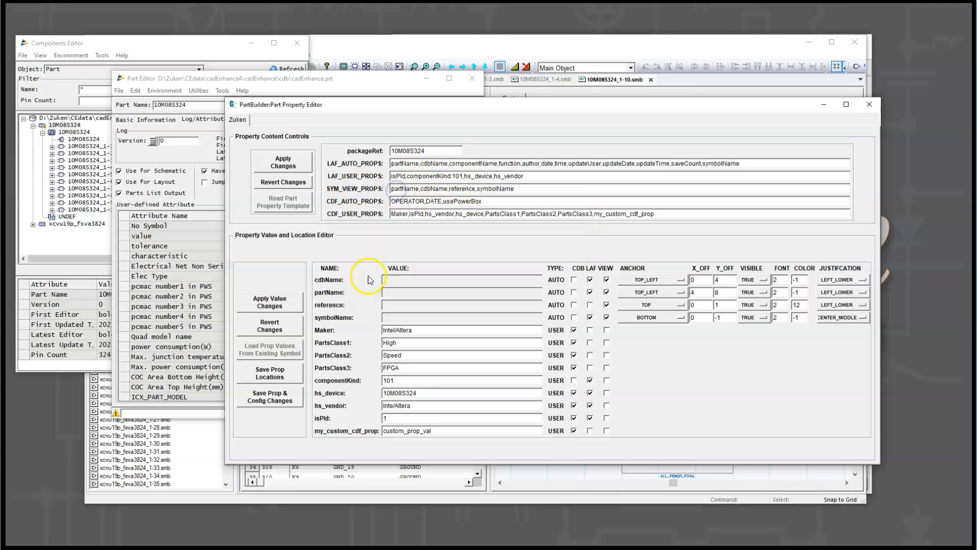
{"action": "left_click", "coordinate": [501, 46]}
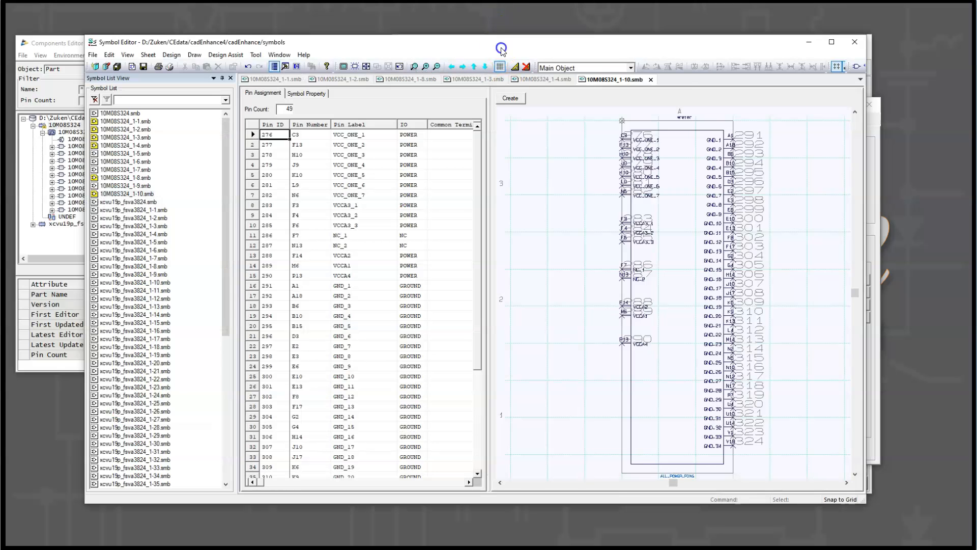
{"action": "scroll", "coordinate": [682, 183], "scroll_direction": "up", "scroll_amount": 2}
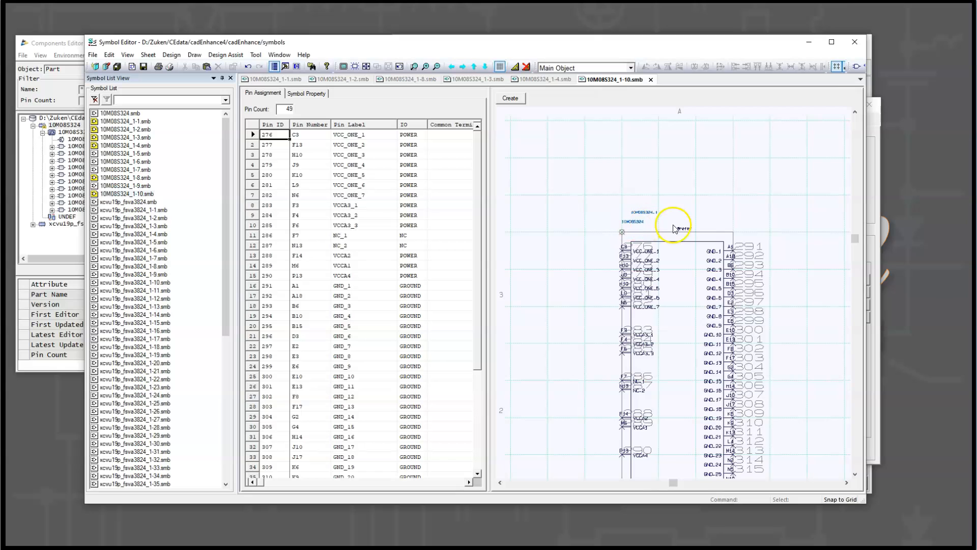
{"action": "scroll", "coordinate": [706, 299], "scroll_direction": "down", "scroll_amount": 3}
{"action": "left_click_drag", "start_coordinate": [336, 42], "coordinate": [406, 327]}
{"action": "left_click", "coordinate": [448, 106]}
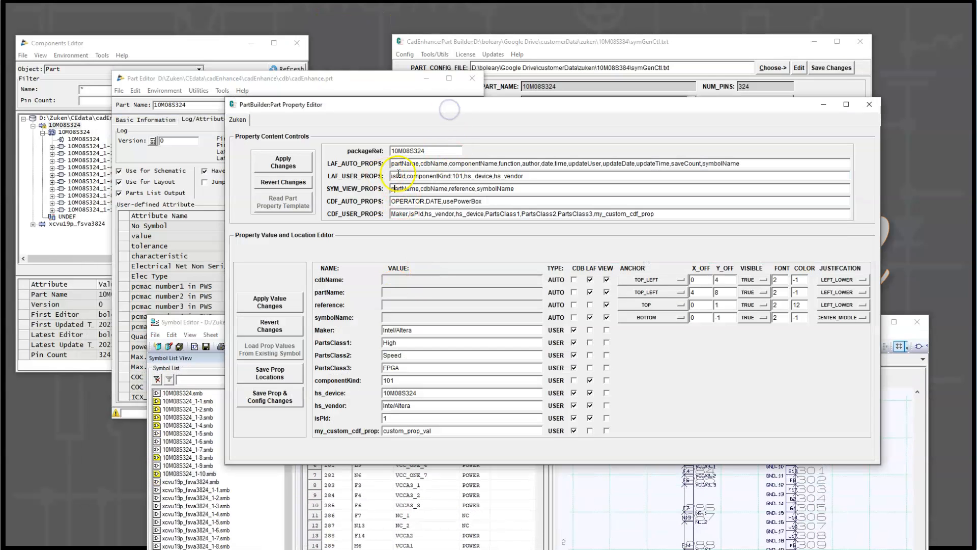
Step: Review the SYM_VIEW_PROPS list and the vertical offset setting of cdbName
{"action": "left_click_drag", "start_coordinate": [393, 189], "coordinate": [524, 191]}
{"action": "left_click", "coordinate": [525, 191]}
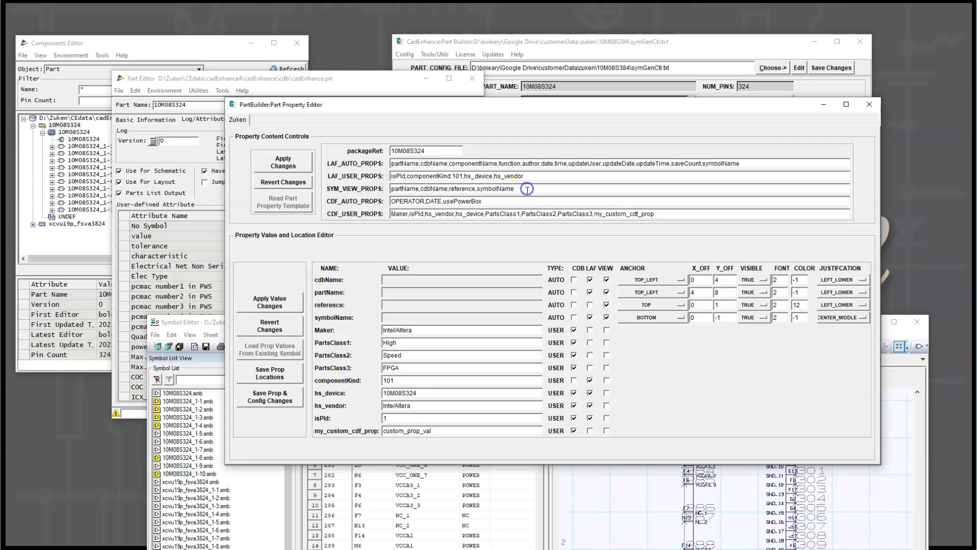
{"action": "triple_click", "coordinate": [473, 187]}
{"action": "left_click", "coordinate": [516, 190]}
{"action": "left_click", "coordinate": [721, 281]}
Step: Switch to the Symbol Editor, move its window up, and examine the name texts above symbol 10M08S324_1-10 in close-up
{"action": "left_click", "coordinate": [896, 335]}
{"action": "left_click_drag", "start_coordinate": [700, 325], "coordinate": [677, 190]}
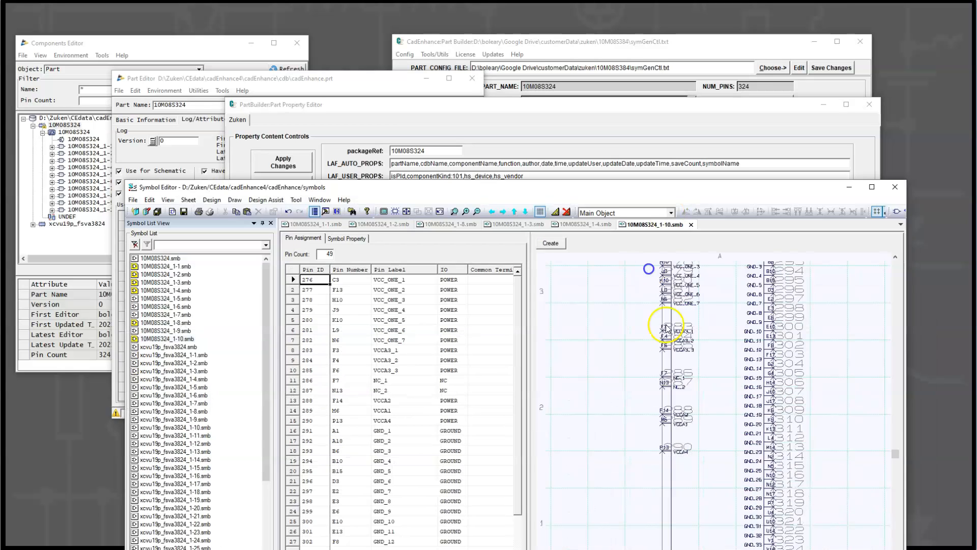
{"action": "scroll", "coordinate": [664, 321], "scroll_direction": "up", "scroll_amount": 3}
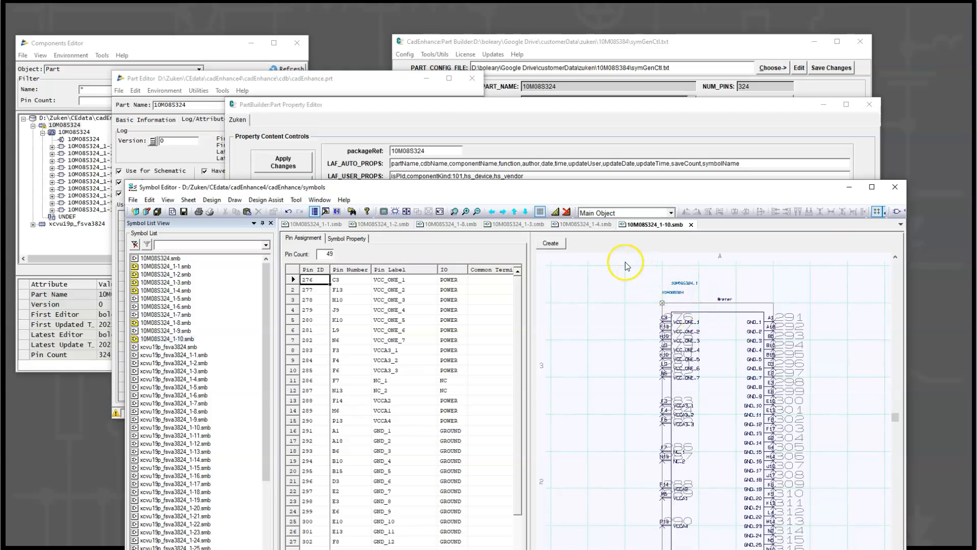
{"action": "left_click", "coordinate": [454, 212]}
{"action": "left_click_drag", "start_coordinate": [633, 279], "coordinate": [734, 345]}
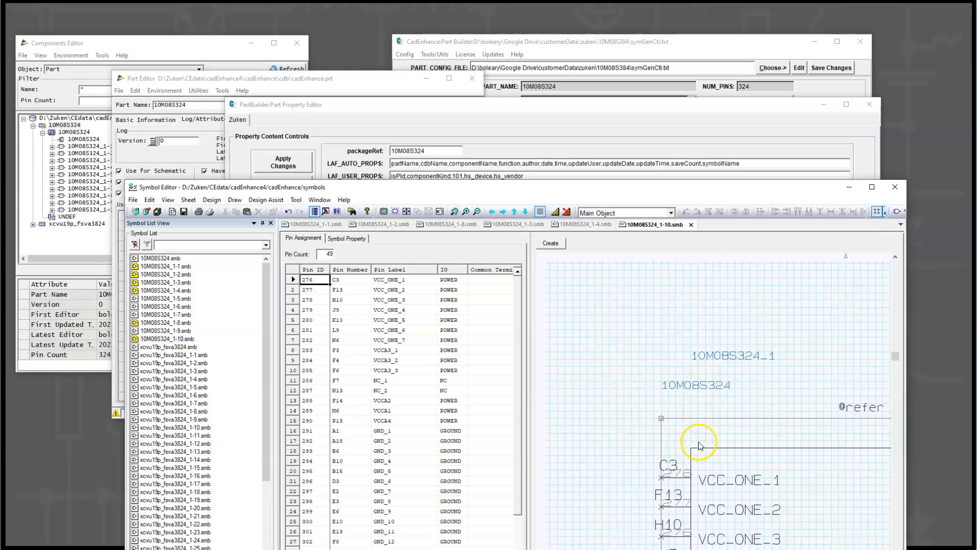
Step: Show symbols 10M08S324_1-2 and 10M08S324_1-4 and examine the name texts above the latter's outline in close-up
{"action": "double_click", "coordinate": [165, 275]}
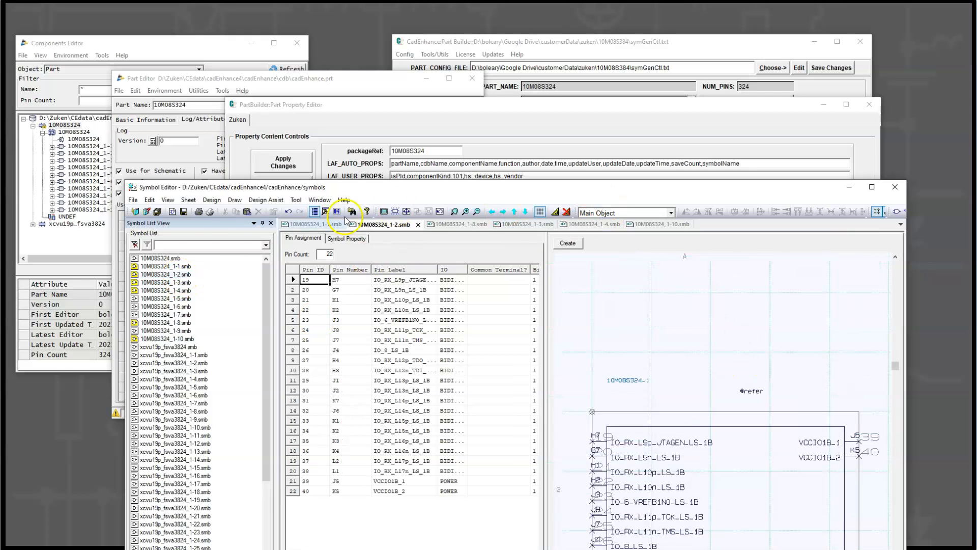
{"action": "double_click", "coordinate": [183, 291]}
{"action": "scroll", "coordinate": [593, 322], "scroll_direction": "up", "scroll_amount": 5}
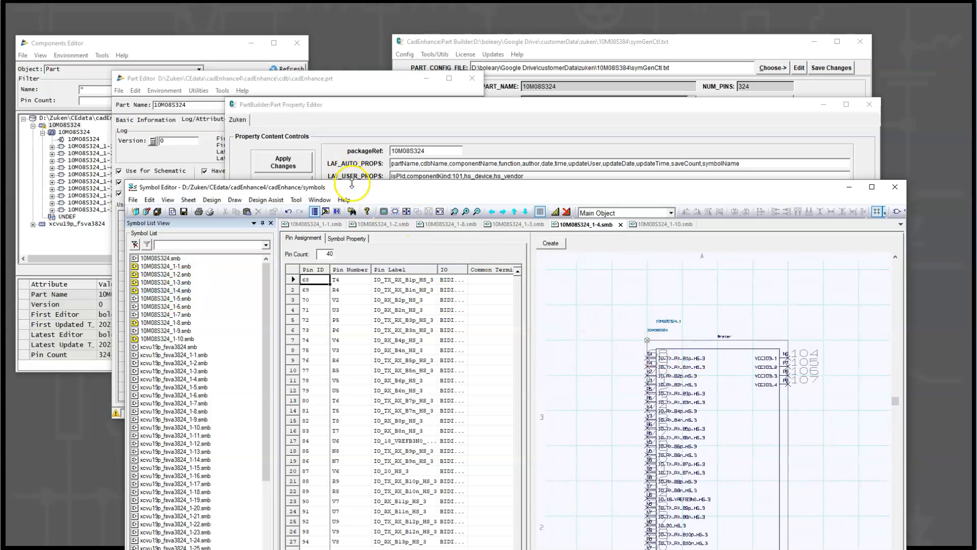
{"action": "left_click", "coordinate": [455, 212]}
{"action": "left_click_drag", "start_coordinate": [626, 310], "coordinate": [713, 392]}
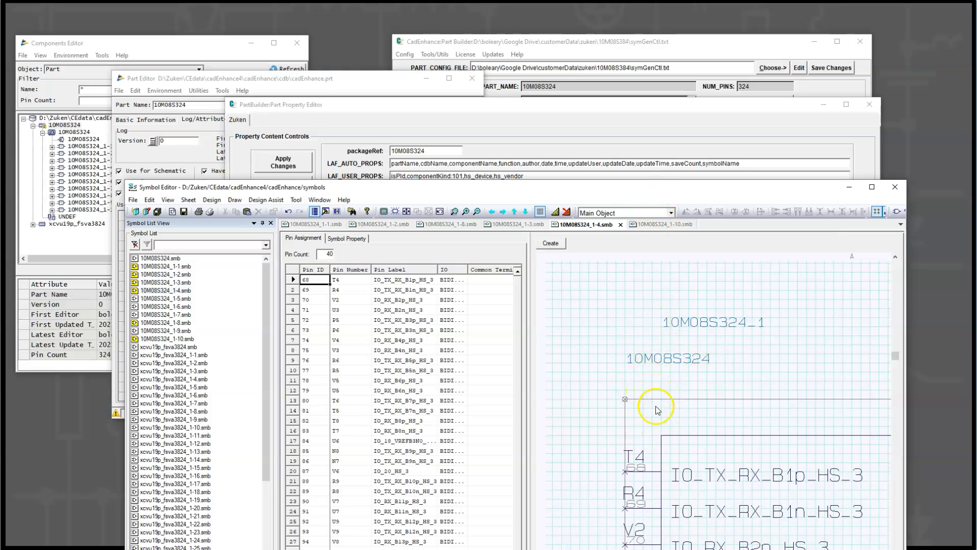
{"action": "left_click", "coordinate": [575, 110]}
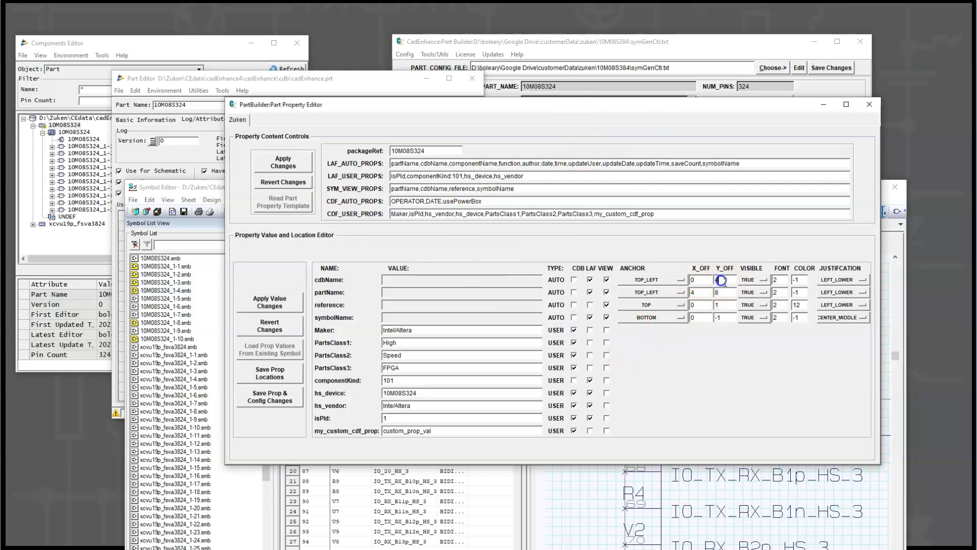
{"action": "left_click", "coordinate": [594, 497]}
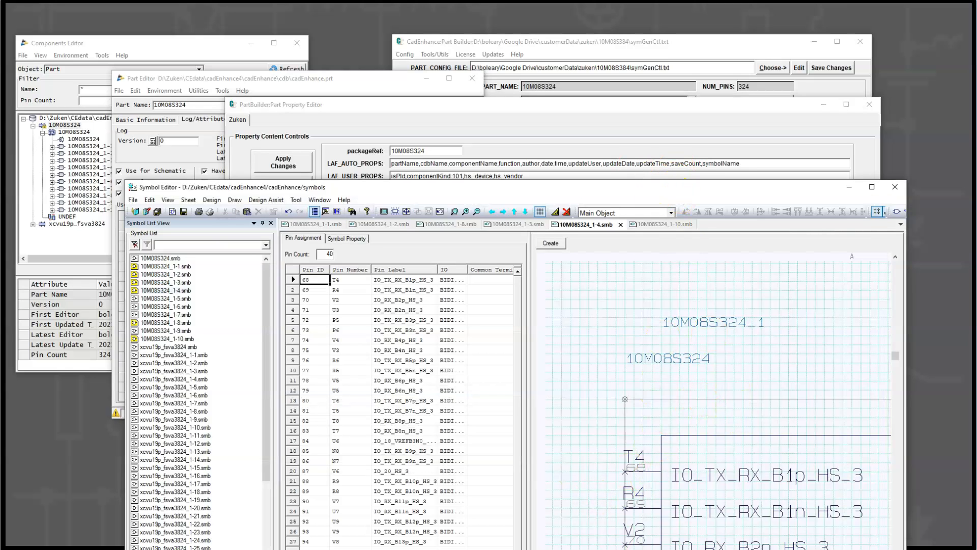
{"action": "left_click_drag", "start_coordinate": [500, 200], "coordinate": [403, 99]}
{"action": "left_click_drag", "start_coordinate": [560, 530], "coordinate": [650, 537]}
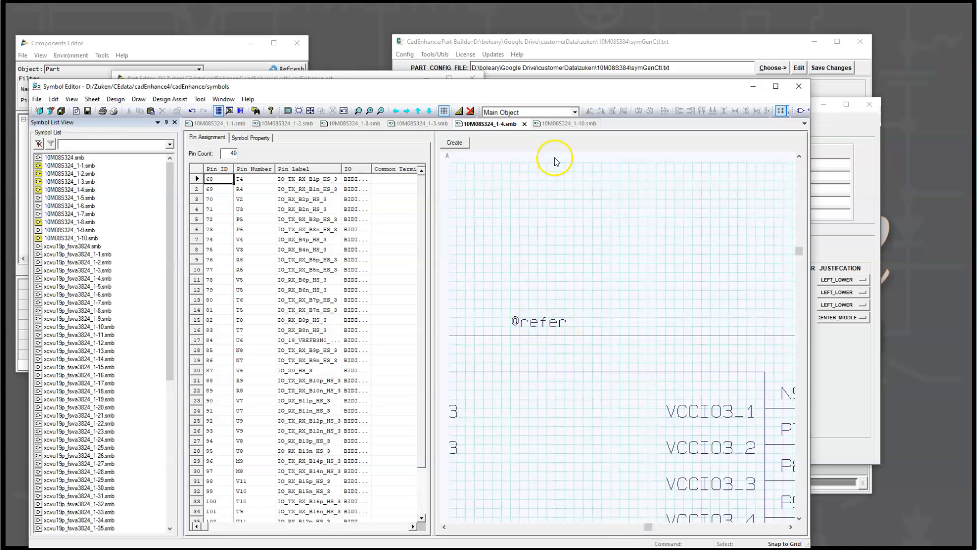
{"action": "left_click", "coordinate": [490, 42]}
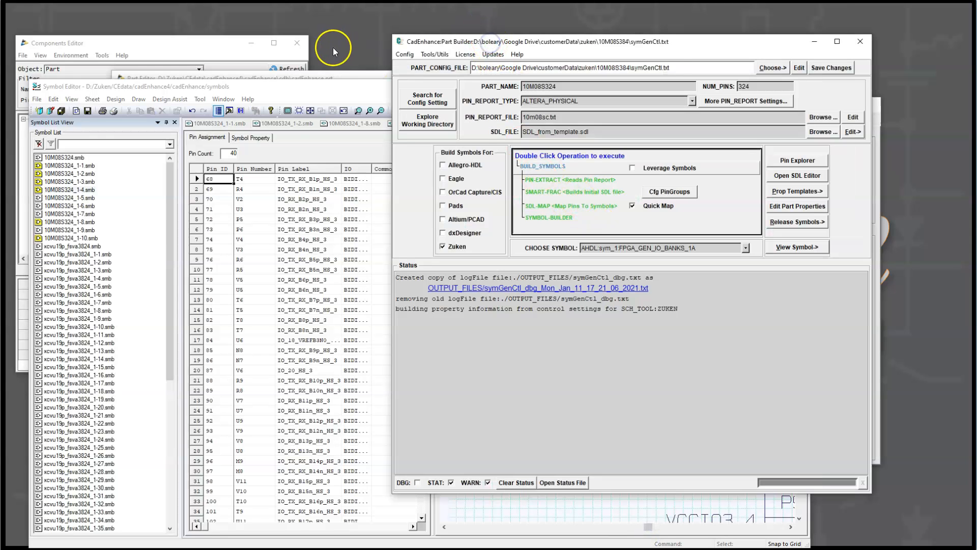
{"action": "left_click", "coordinate": [327, 76]}
{"action": "left_click", "coordinate": [476, 262]}
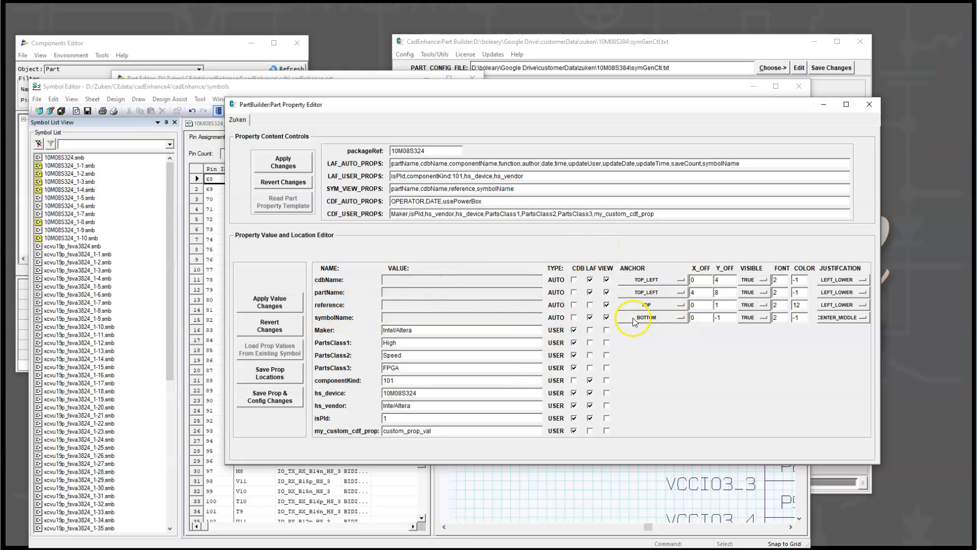
{"action": "mouse_move", "coordinate": [659, 305]}
{"action": "left_click", "coordinate": [353, 76]}
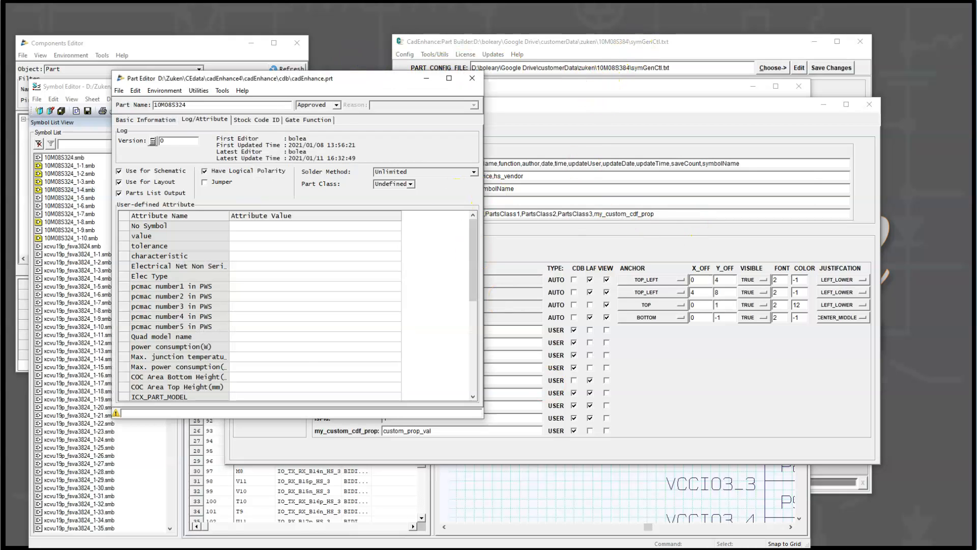
{"action": "left_click", "coordinate": [532, 509]}
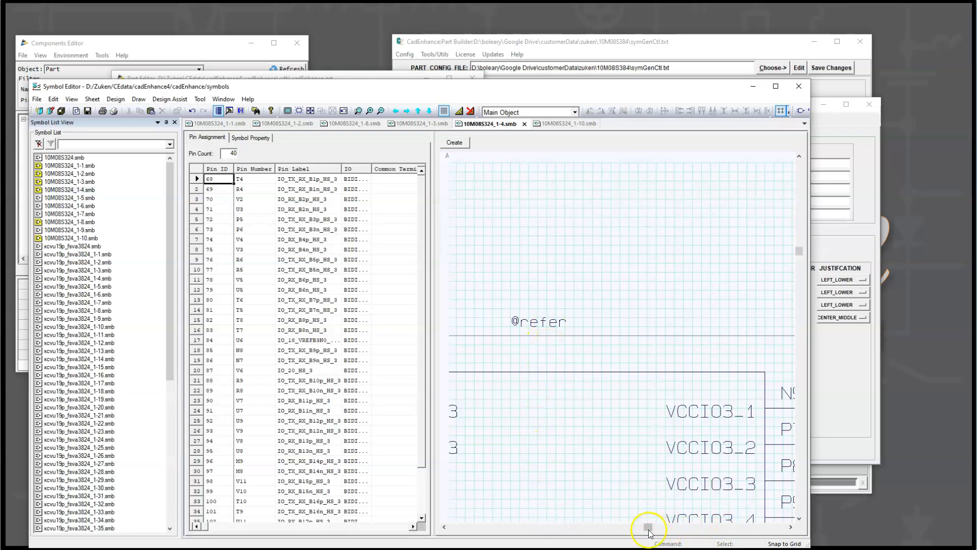
{"action": "left_click_drag", "start_coordinate": [649, 526], "coordinate": [603, 528]}
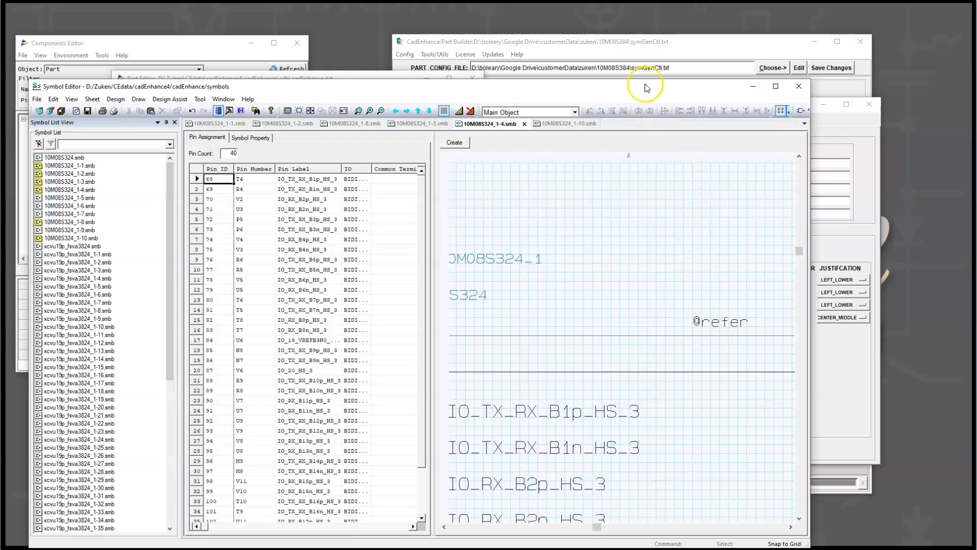
Step: Return to the part properties from Part Builder and set the reference property's justification to CENTER_MIDDLE
{"action": "left_click", "coordinate": [651, 45]}
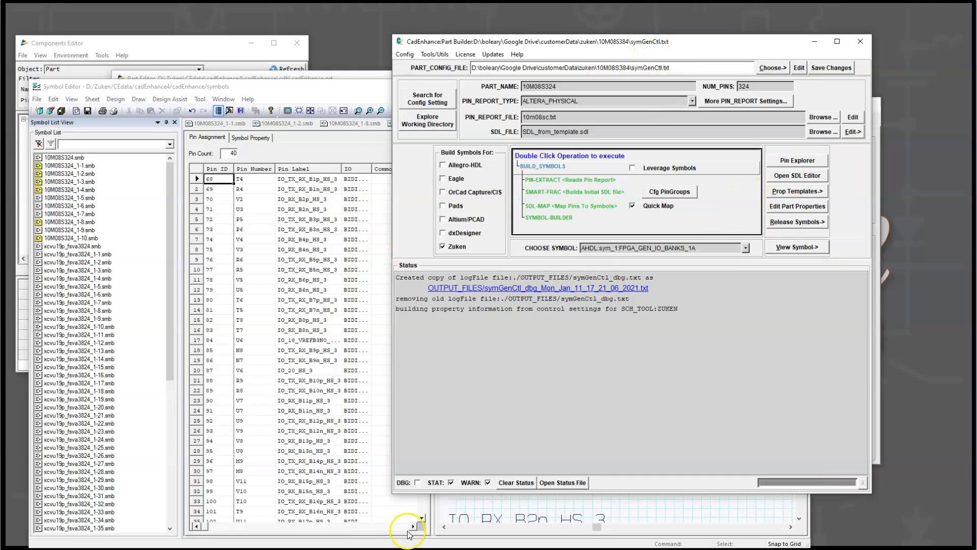
{"action": "left_click", "coordinate": [797, 206]}
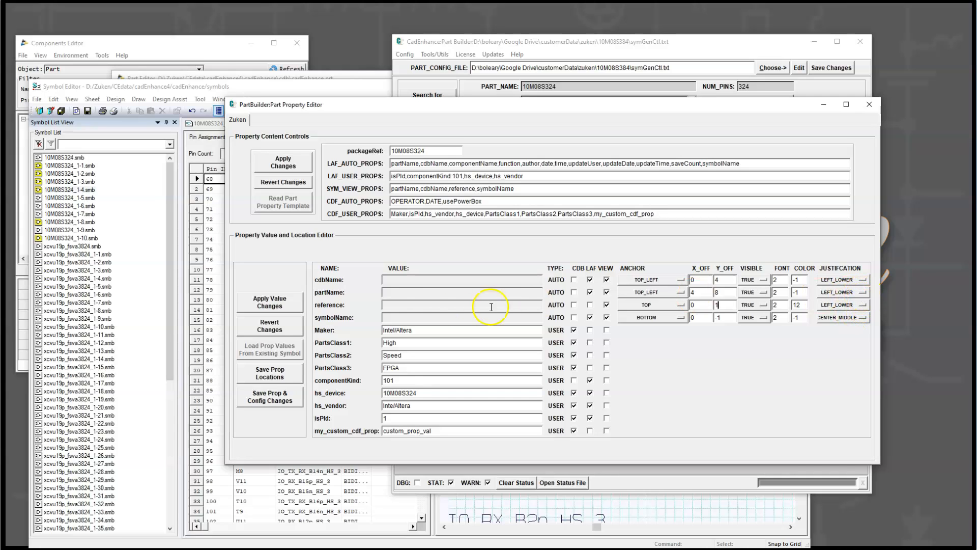
{"action": "left_click", "coordinate": [859, 305]}
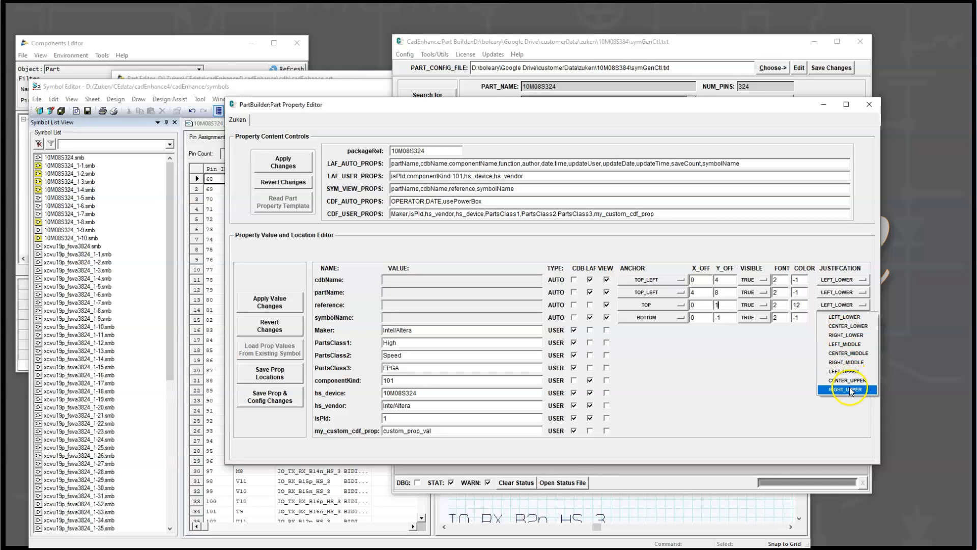
{"action": "left_click", "coordinate": [857, 353]}
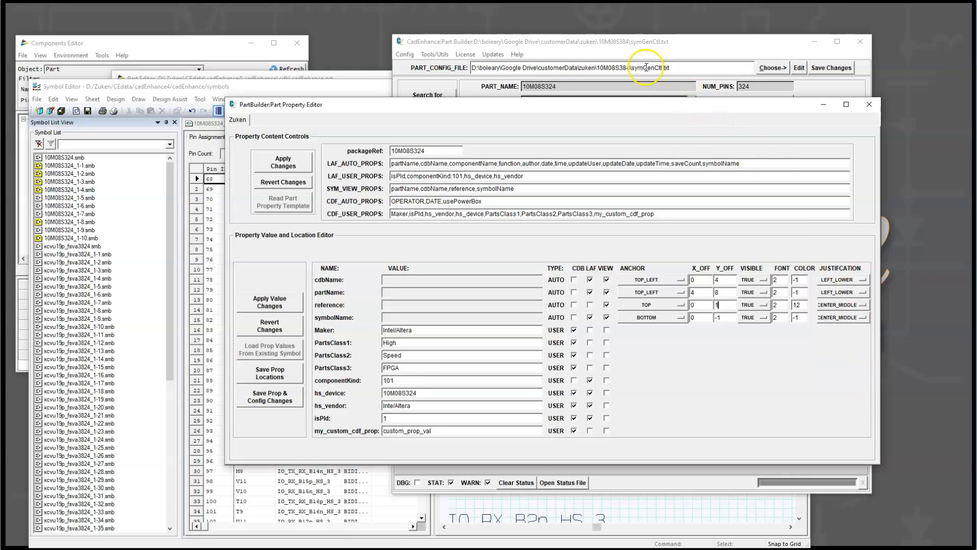
Step: Review the Maker, PartsClass1 and hs_device values in the Part Property Editor and apply the property value changes
{"action": "left_click_drag", "start_coordinate": [515, 105], "coordinate": [527, 78]}
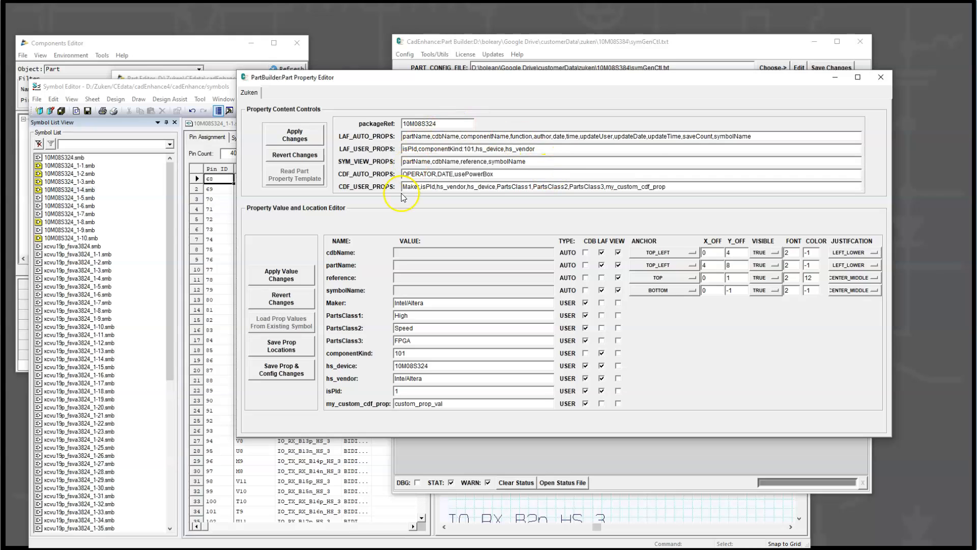
{"action": "left_click_drag", "start_coordinate": [545, 79], "coordinate": [544, 76]}
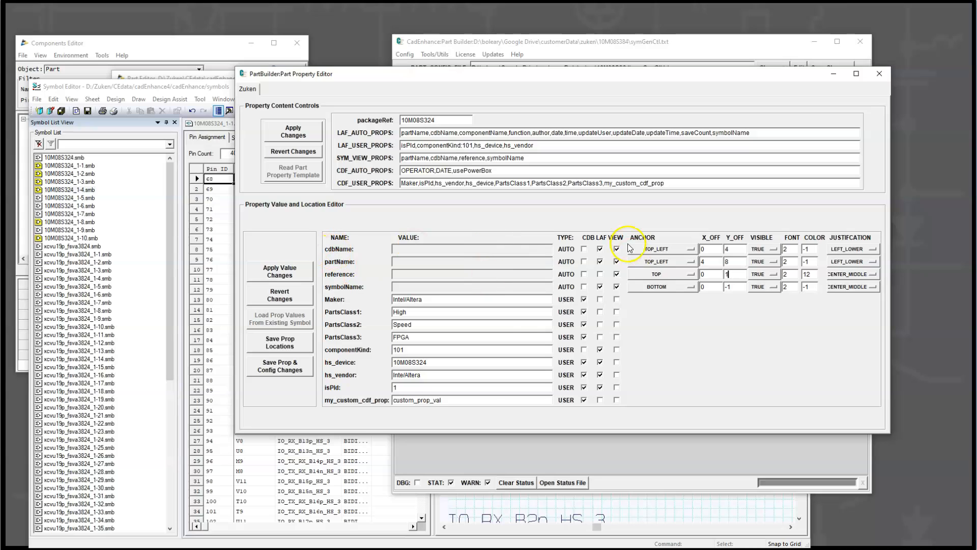
{"action": "left_click", "coordinate": [431, 299]}
{"action": "left_click", "coordinate": [403, 313]}
{"action": "left_click", "coordinate": [428, 301]}
{"action": "key", "text": "BackSpace"}
{"action": "left_click", "coordinate": [415, 355]}
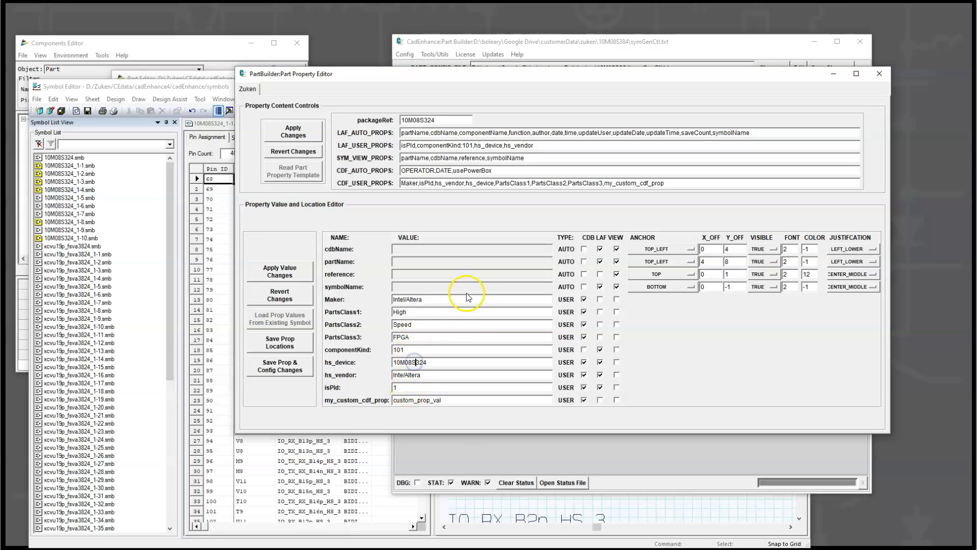
{"action": "left_click", "coordinate": [287, 274]}
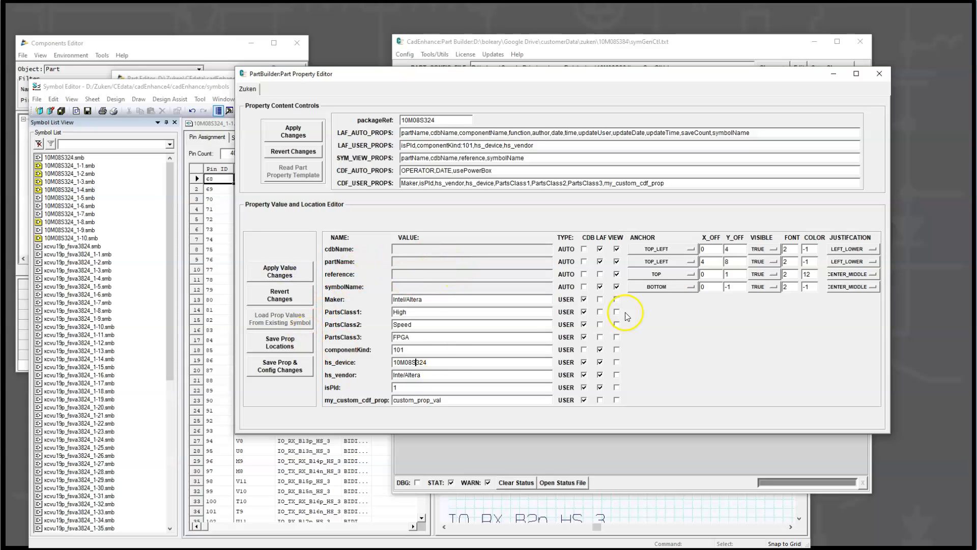
Step: Save the property locations to the 10M08S384 folder, then save the properties together with the configuration changes there
{"action": "left_click", "coordinate": [287, 344]}
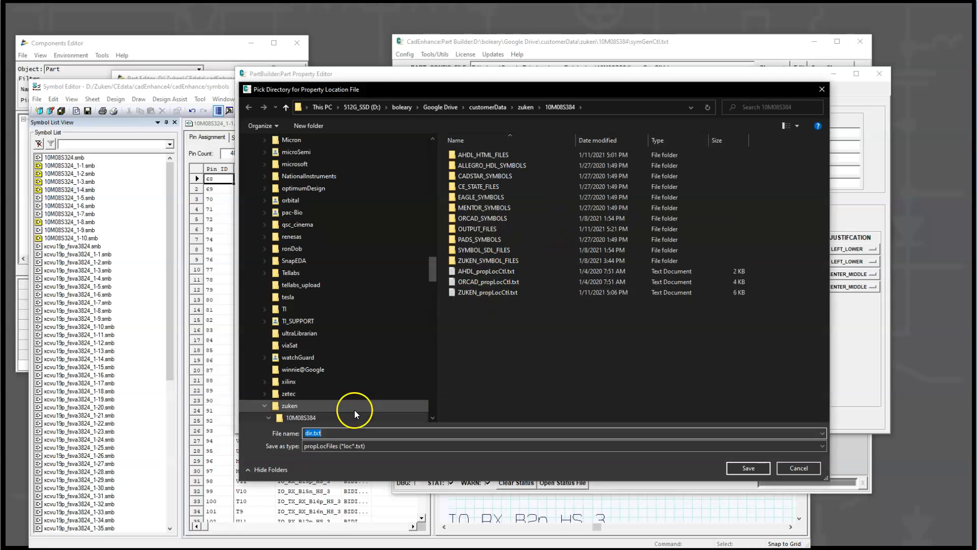
{"action": "left_click", "coordinate": [322, 434]}
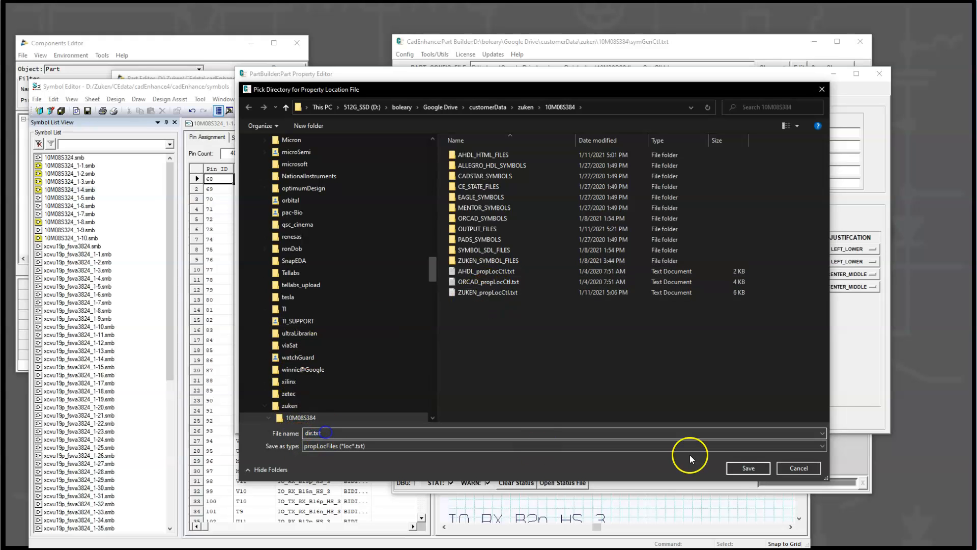
{"action": "left_click", "coordinate": [749, 467]}
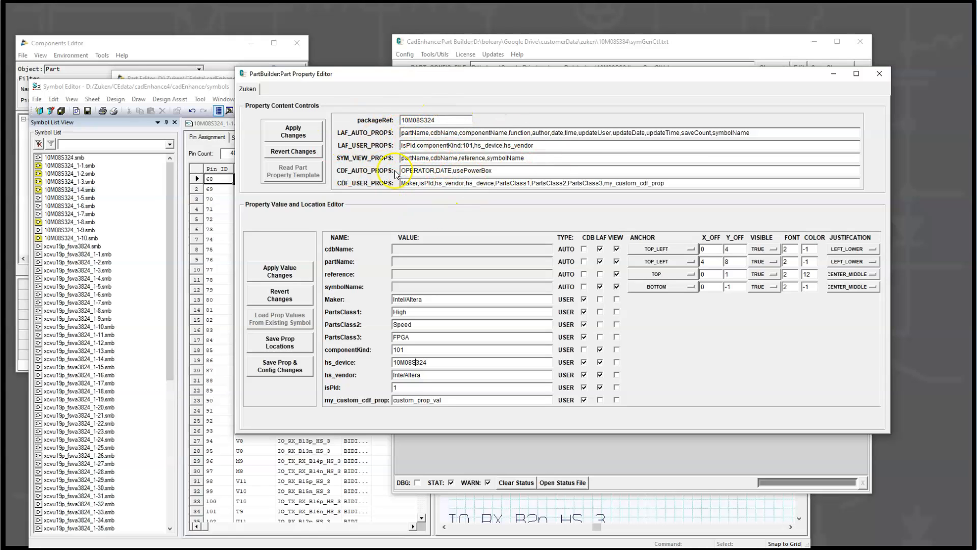
{"action": "left_click", "coordinate": [273, 367]}
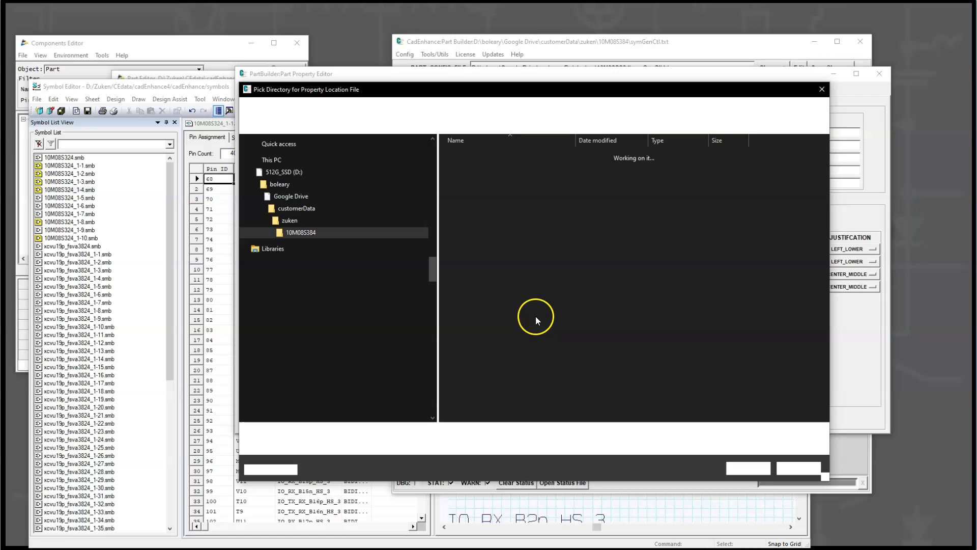
{"action": "left_click", "coordinate": [748, 468]}
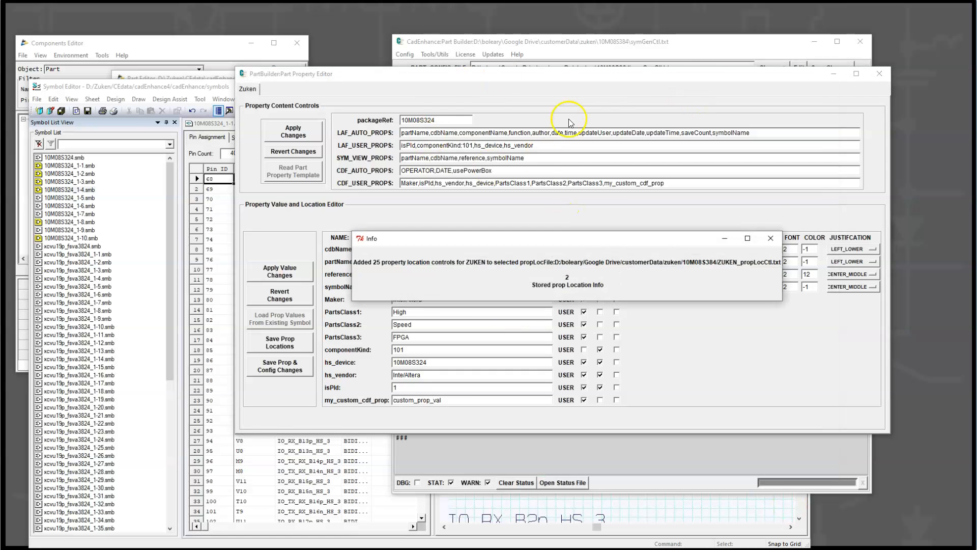
Step: Return to Part Builder and run the SYMBOL-BUILDER operation to rebuild the Zuken symbols of part 10M08S324
{"action": "left_click", "coordinate": [666, 48]}
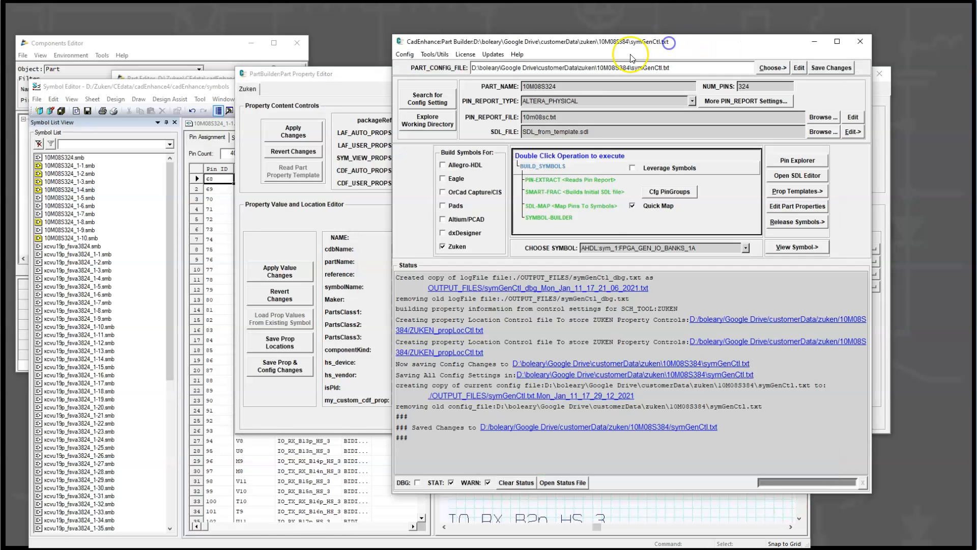
{"action": "double_click", "coordinate": [556, 217]}
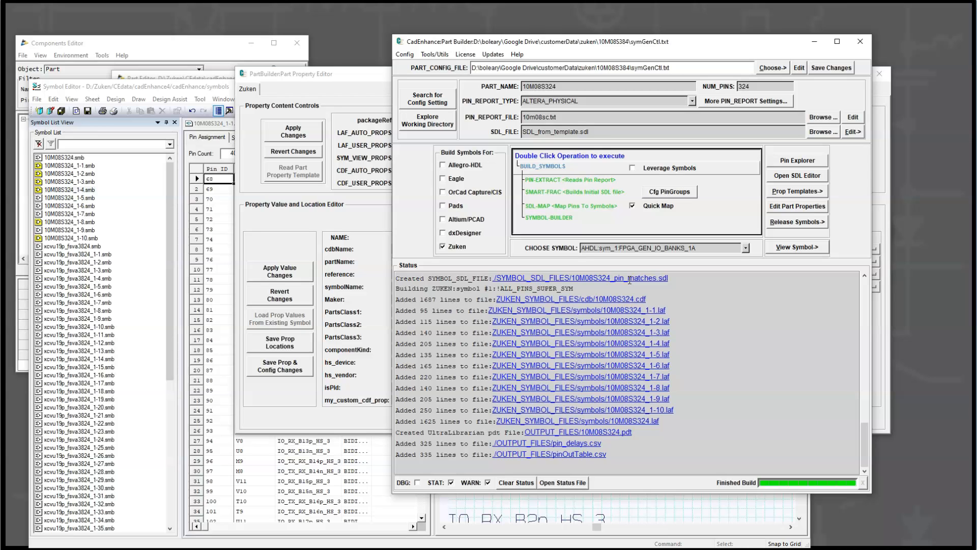
{"action": "left_click", "coordinate": [352, 100]}
{"action": "left_click", "coordinate": [429, 303]}
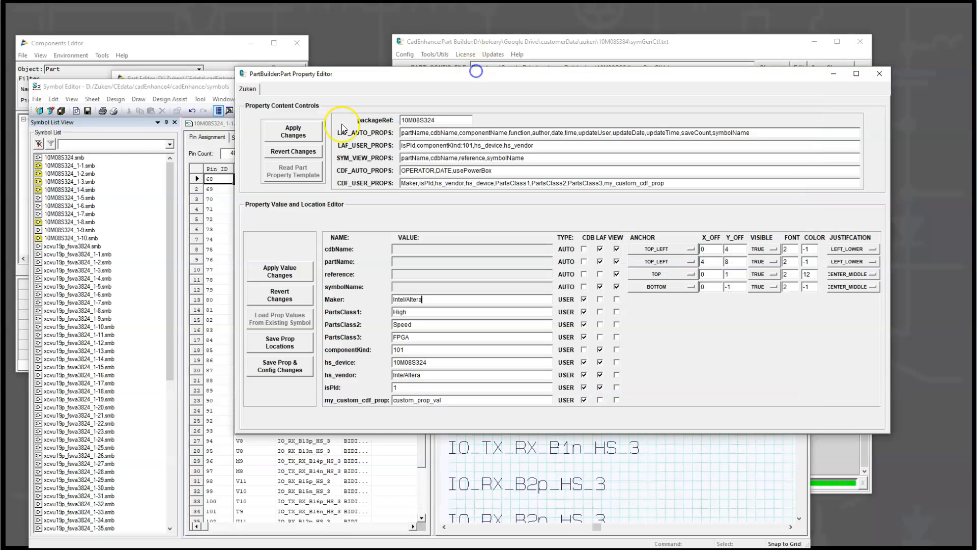
{"action": "left_click", "coordinate": [538, 39]}
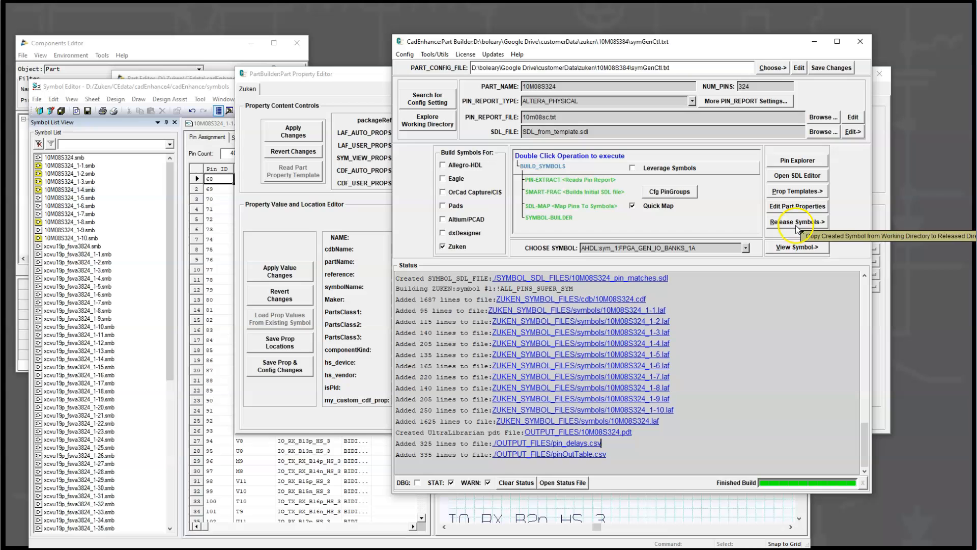
Step: Bring up the Symbol Editor with the open 10M08S324 symbols and close it
{"action": "left_click", "coordinate": [175, 90]}
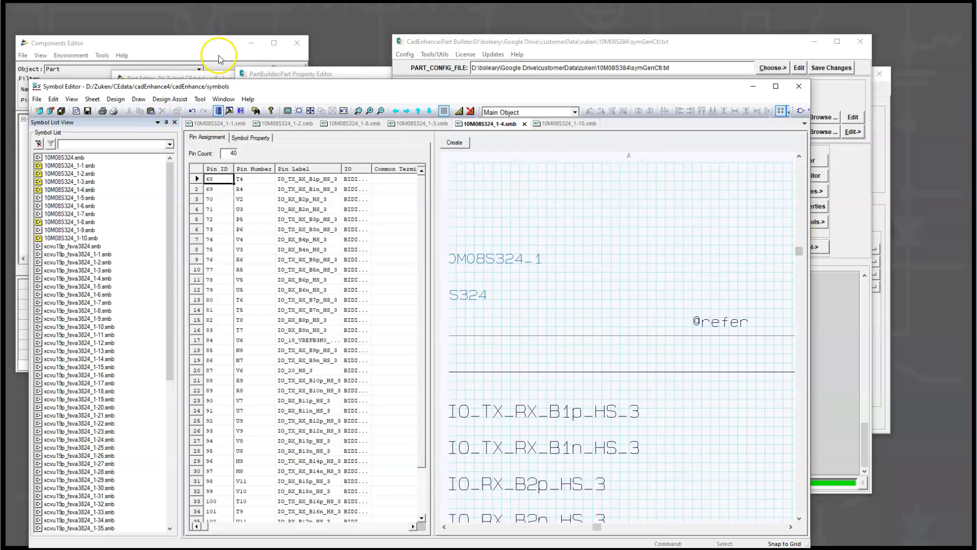
{"action": "left_click", "coordinate": [207, 74]}
{"action": "left_click", "coordinate": [63, 87]}
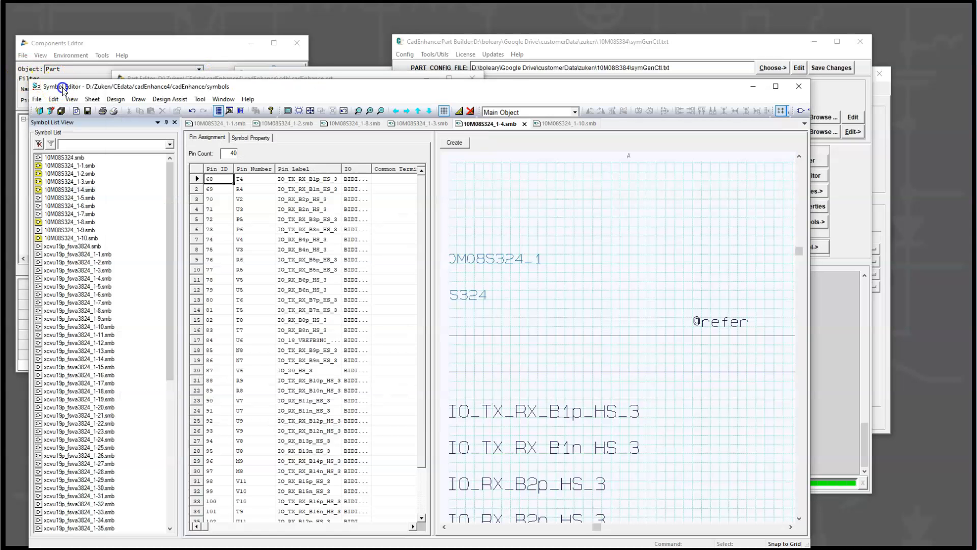
{"action": "left_click", "coordinate": [799, 86]}
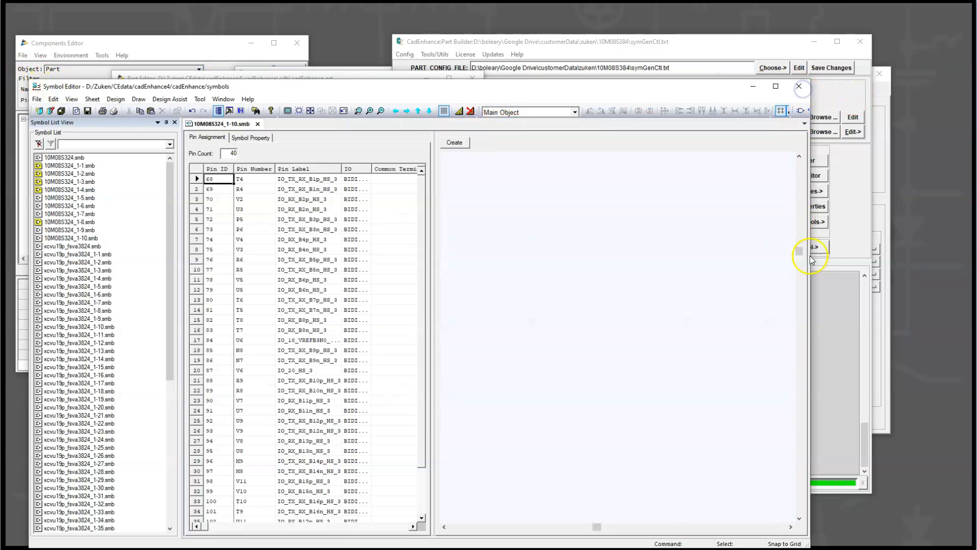
Step: Release the Zuken symbol from Part Builder by copying its files to the release library directory D:\Zuken\CEdata\CadEnhance4
{"action": "left_click", "coordinate": [797, 222]}
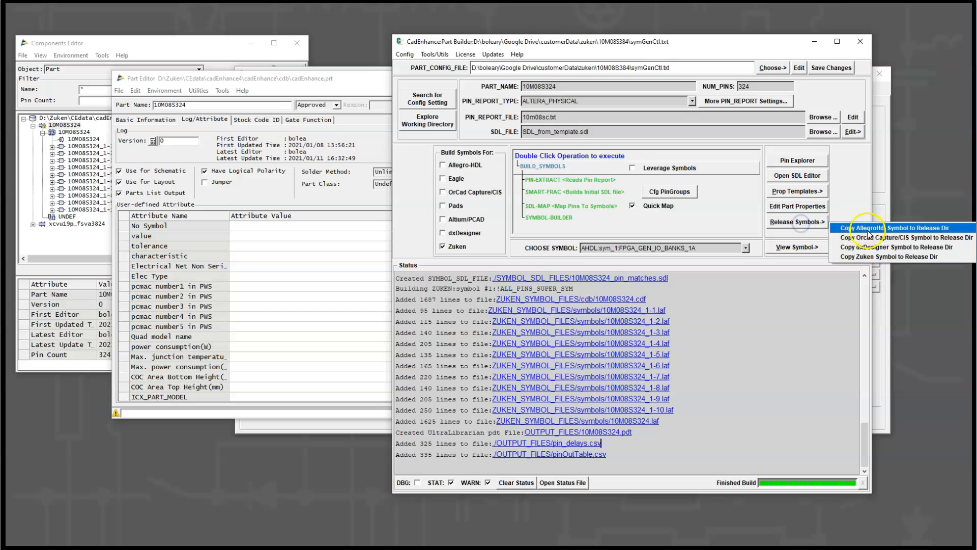
{"action": "left_click", "coordinate": [876, 261]}
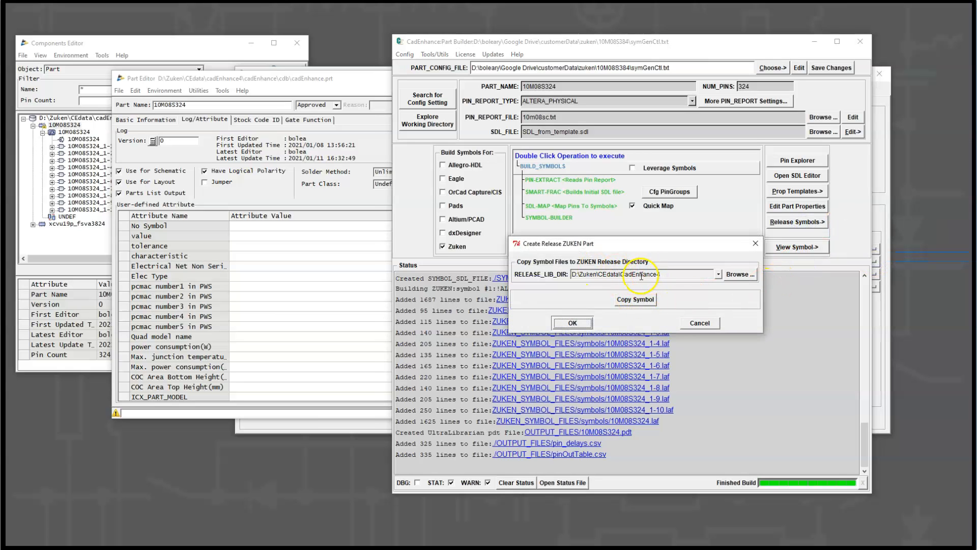
{"action": "left_click", "coordinate": [647, 300]}
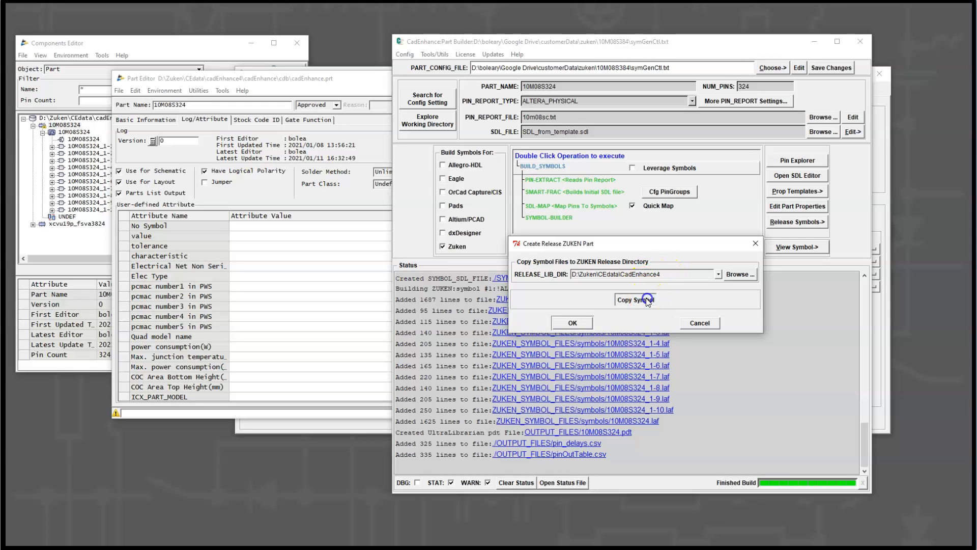